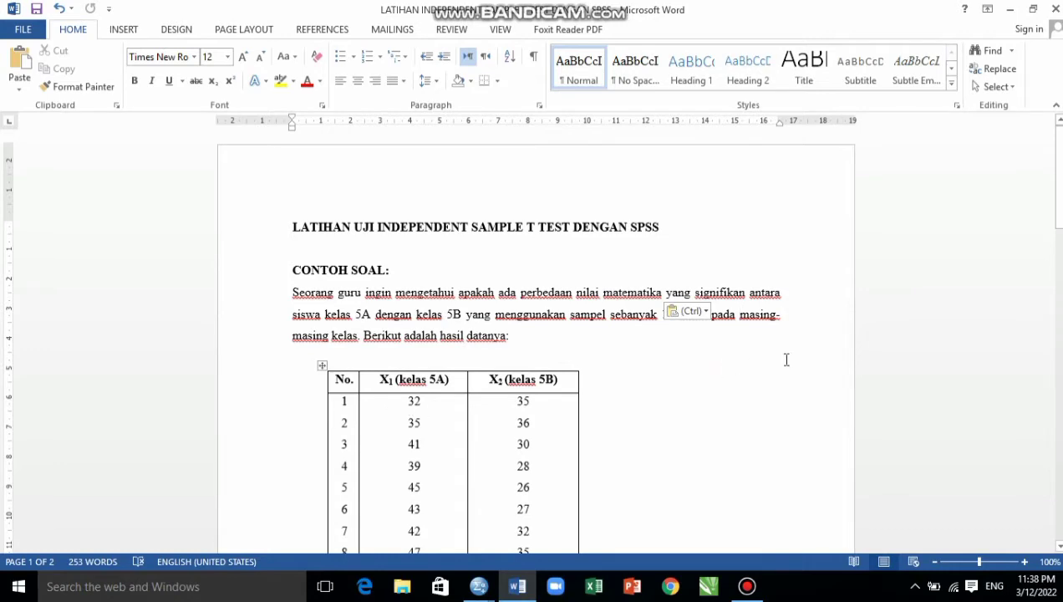
# Read through the exercise document's data table, hypotheses, decision rules and concluding explanation
pyautogui.moveTo(1056, 205); pyautogui.dragTo(1057, 292)
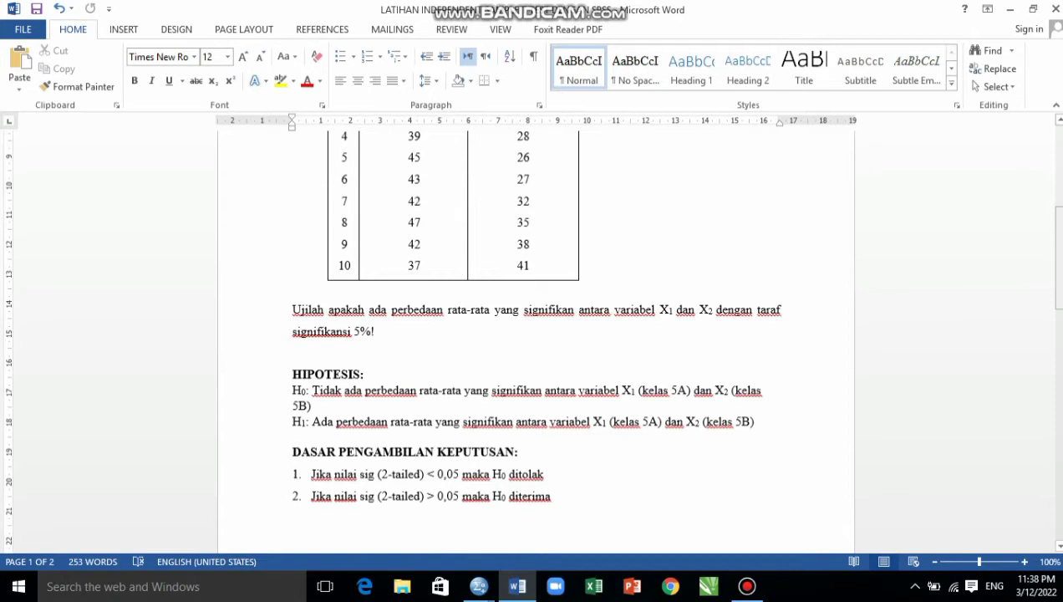
pyautogui.moveTo(1059, 282); pyautogui.dragTo(1059, 286)
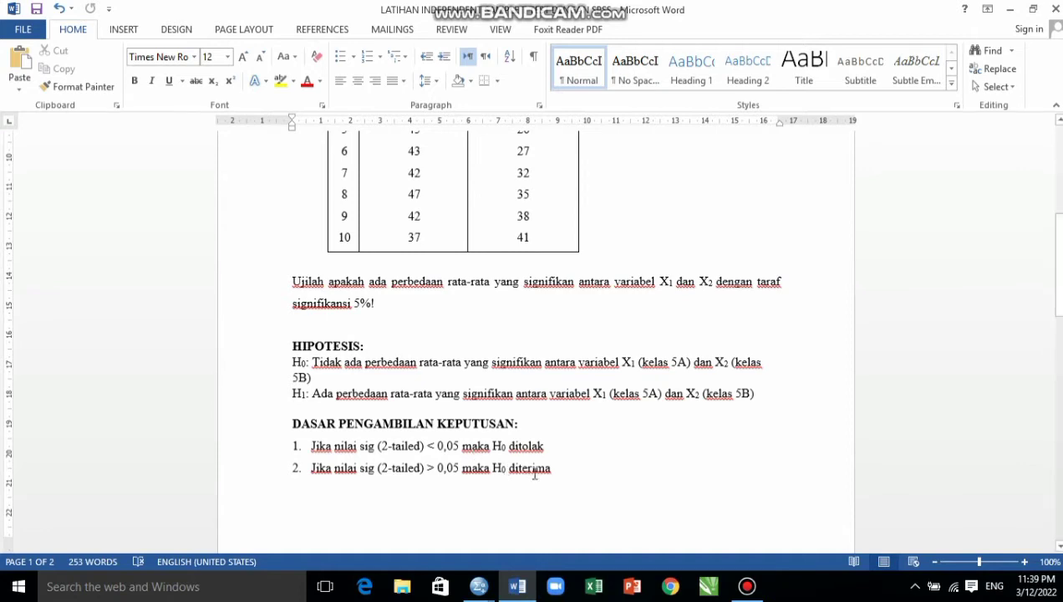
pyautogui.scroll(-10, 535, 473)
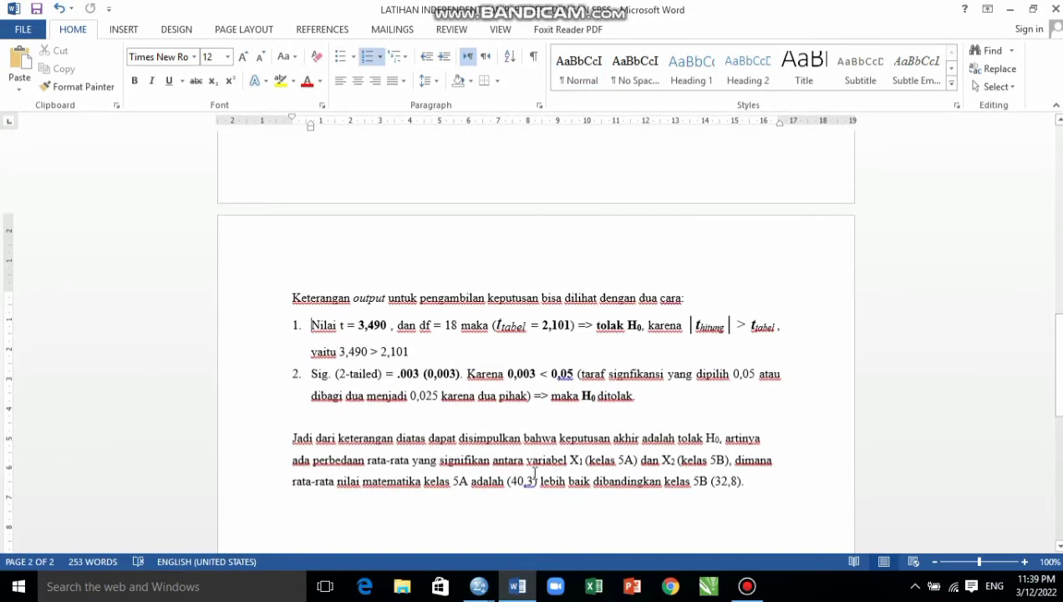
# Switch to the SPSS Data Editor and define two variables named Kelas and Nilai_Matematika
pyautogui.moveTo(474, 588)
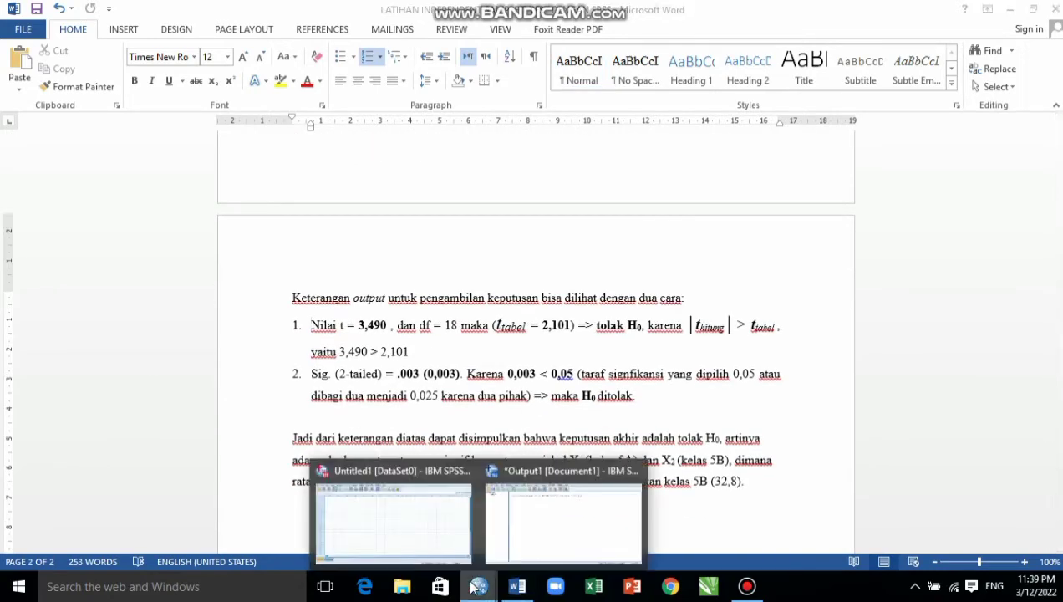
pyautogui.click(422, 524)
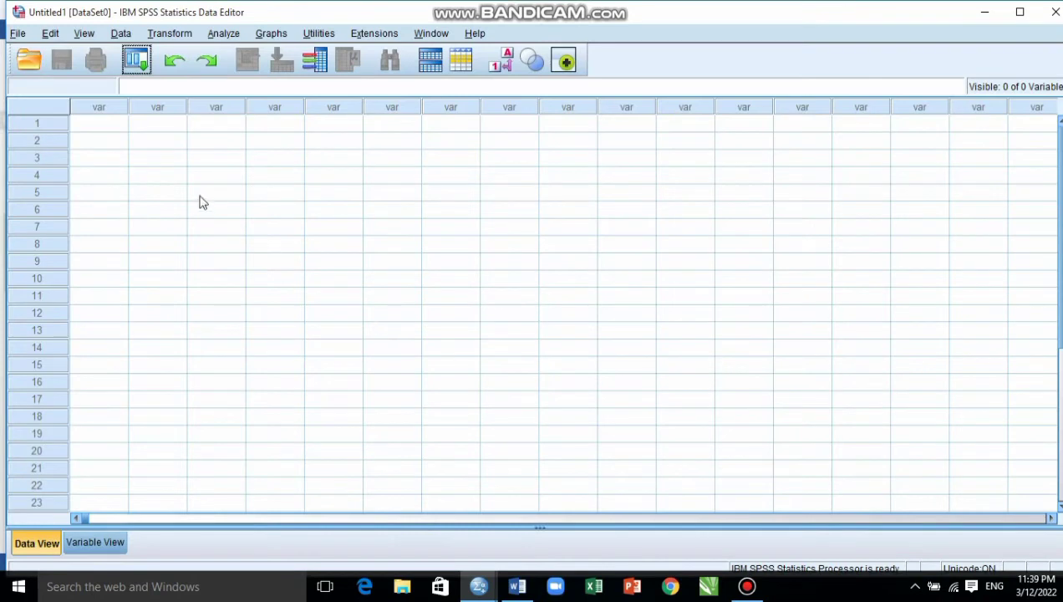
pyautogui.click(101, 541)
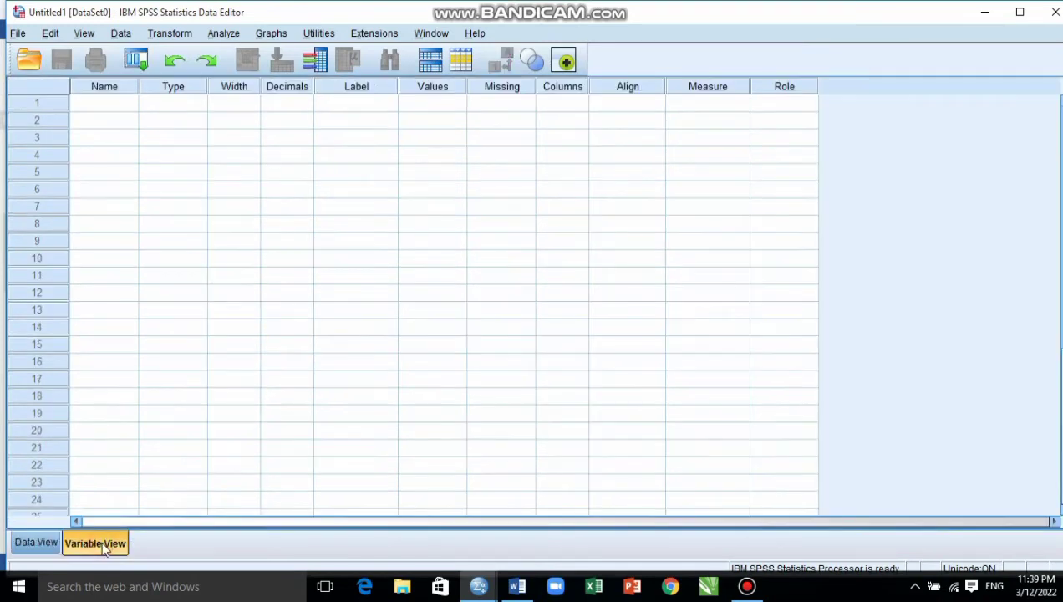
pyautogui.click(107, 111)
pyautogui.click(107, 106)
pyautogui.write('Kel')
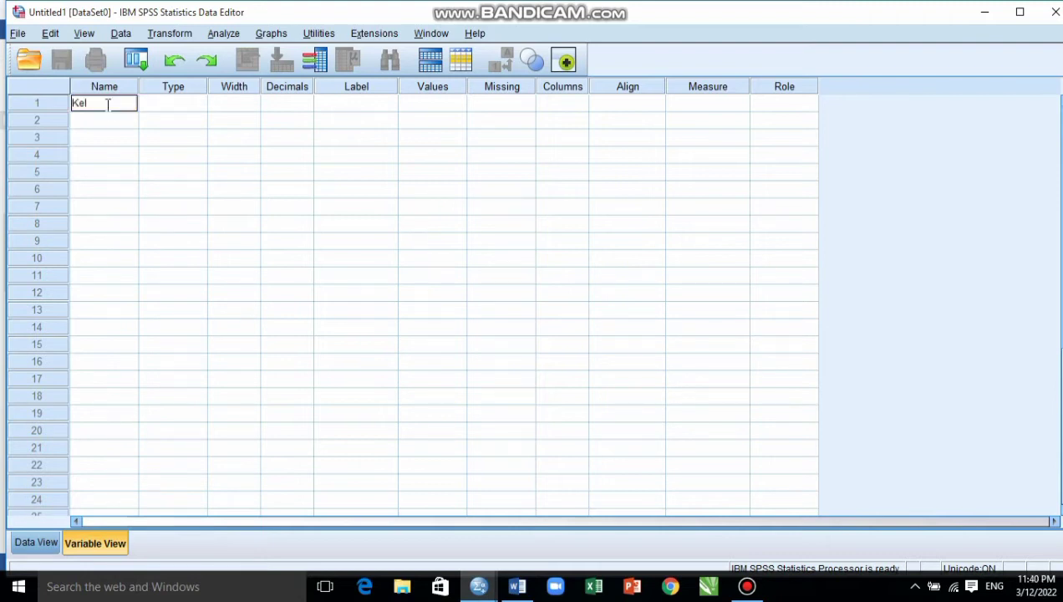
pyautogui.write('as')
pyautogui.press('Return')
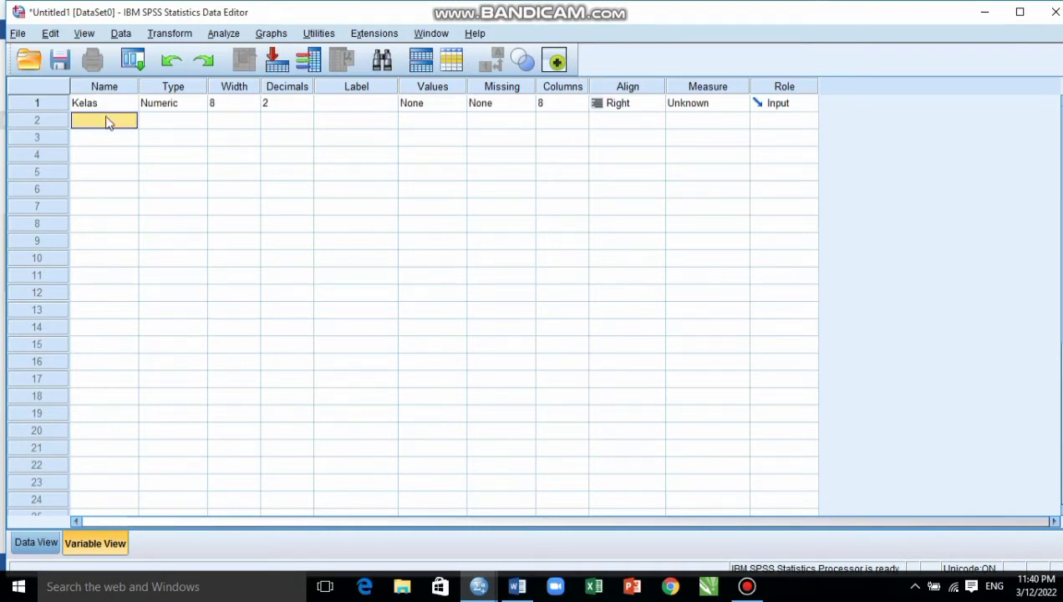
pyautogui.write('N')
pyautogui.write('ilai_Matematika')
pyautogui.click(187, 126)
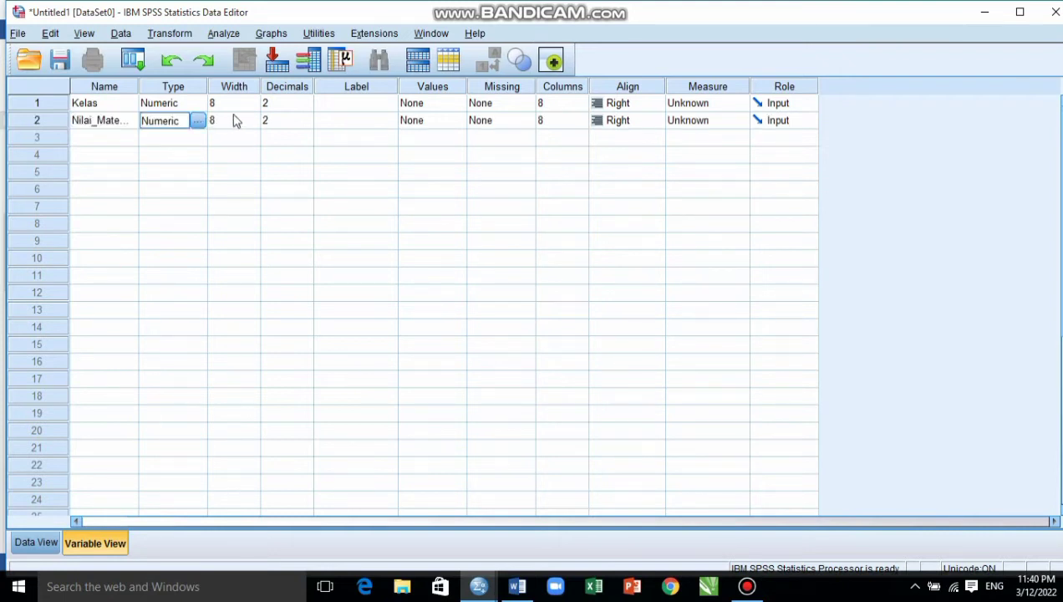
# Set the decimals of both Kelas and Nilai_Matematika to 0
pyautogui.click(239, 122)
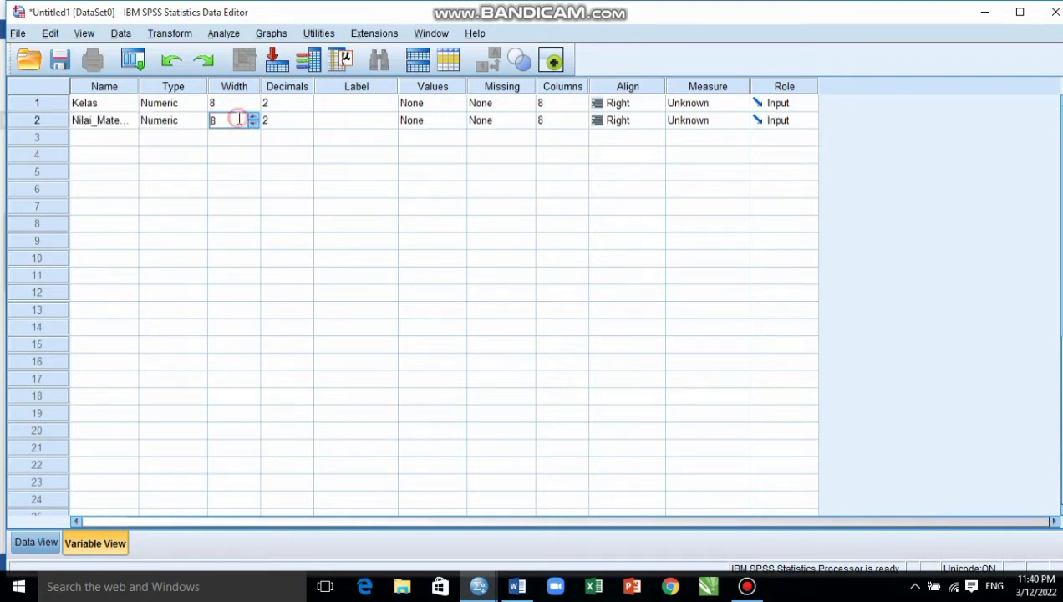
pyautogui.click(288, 102)
pyautogui.press('BackSpace')
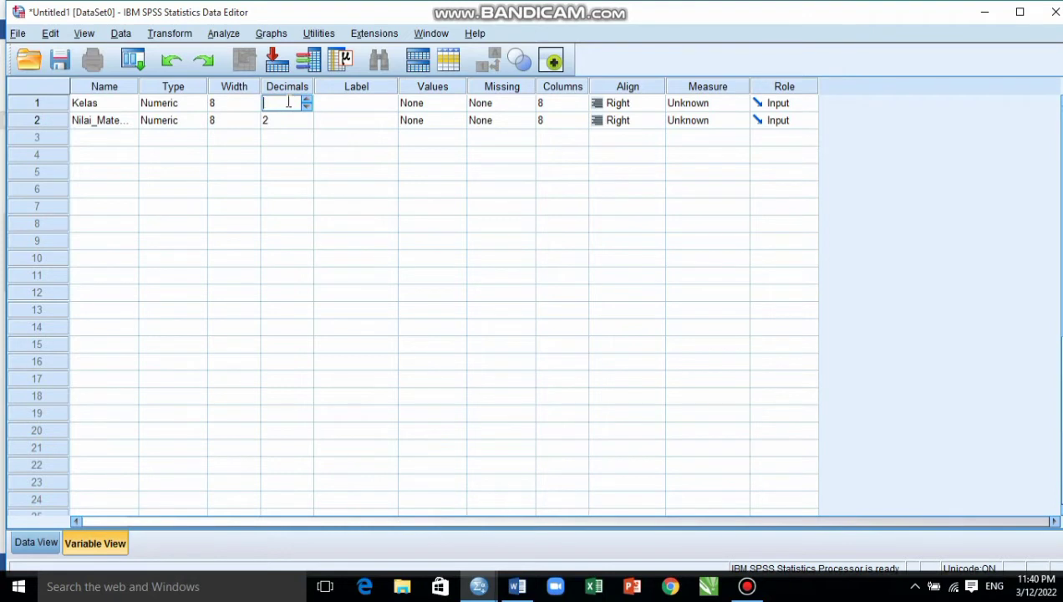
pyautogui.write('0')
pyautogui.click(287, 122)
pyautogui.press('BackSpace')
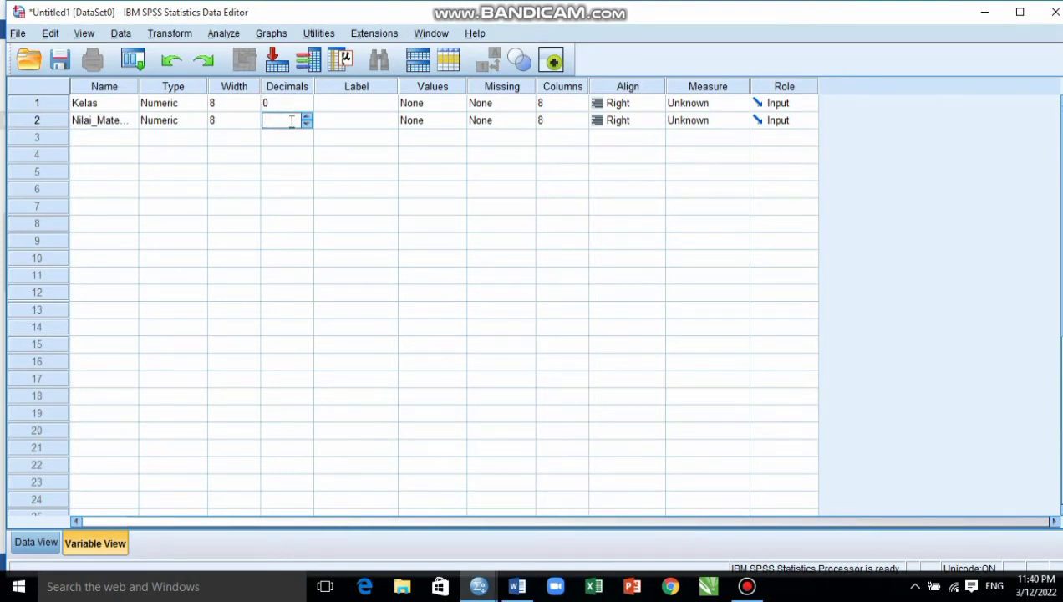
pyautogui.write('0')
# Add a value label to the Kelas variable that assigns "Kelas 5a" to value 1
pyautogui.click(365, 107)
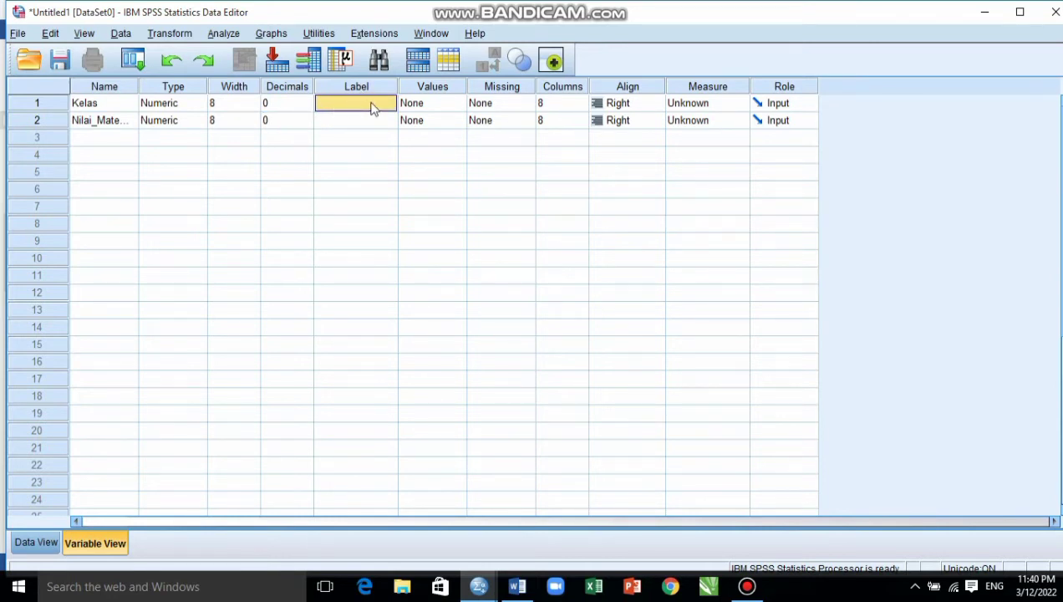
pyautogui.click(449, 105)
pyautogui.click(457, 103)
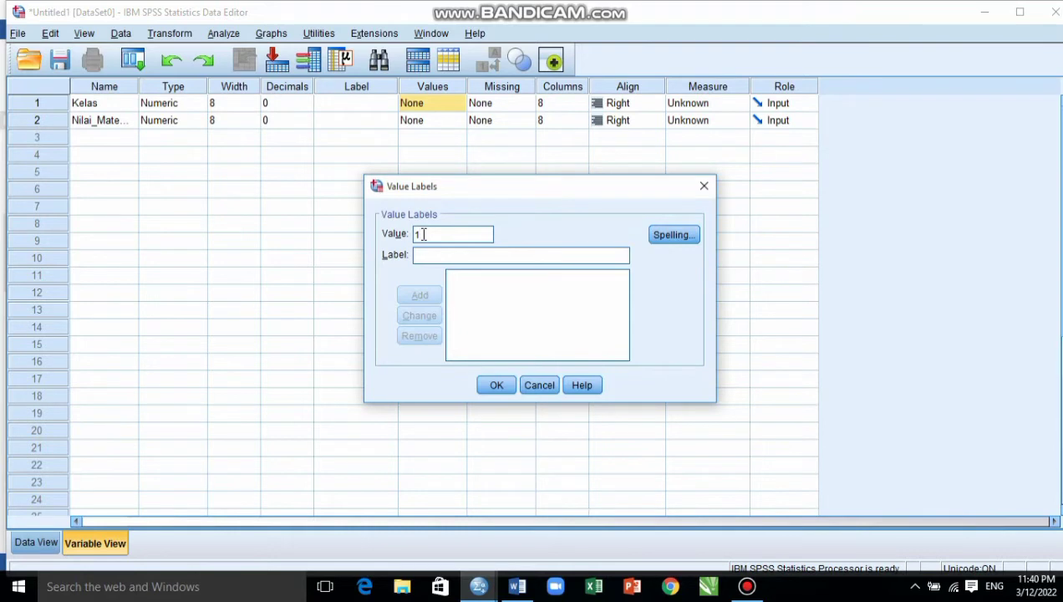
pyautogui.click(428, 256)
pyautogui.write('Kelas')
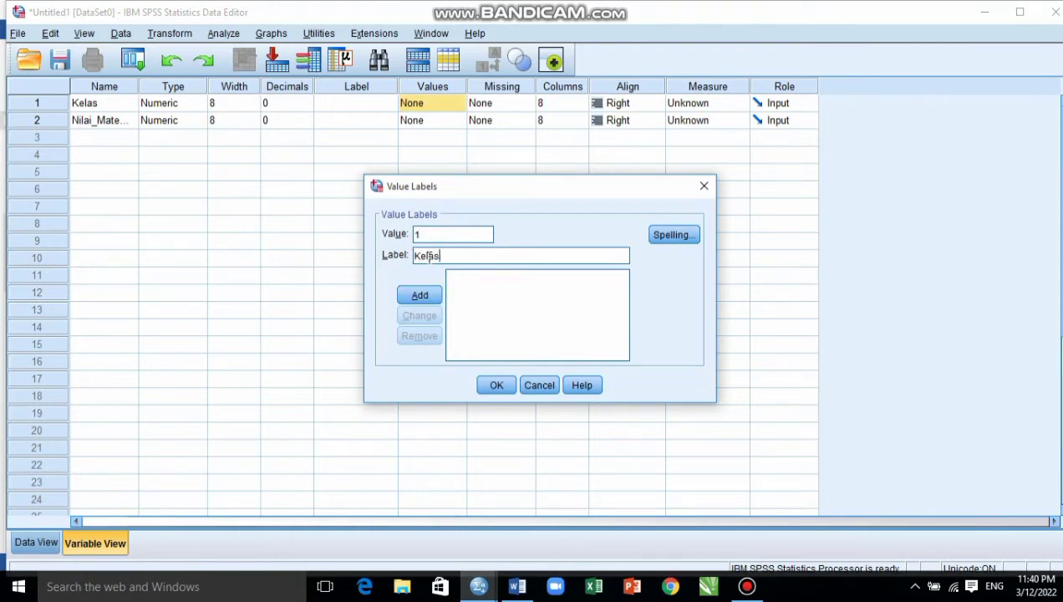
pyautogui.write(' 5a')
pyautogui.click(430, 295)
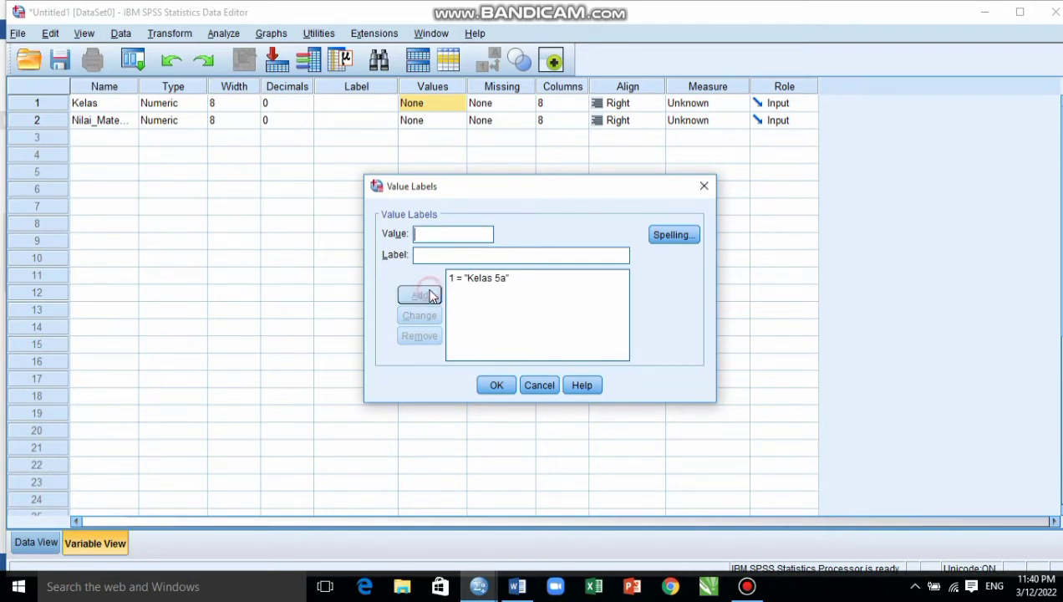
# Add the label "Kelas 5B" for value 2 and apply the value labels to Kelas
pyautogui.write('2')
pyautogui.click(428, 255)
pyautogui.write('K')
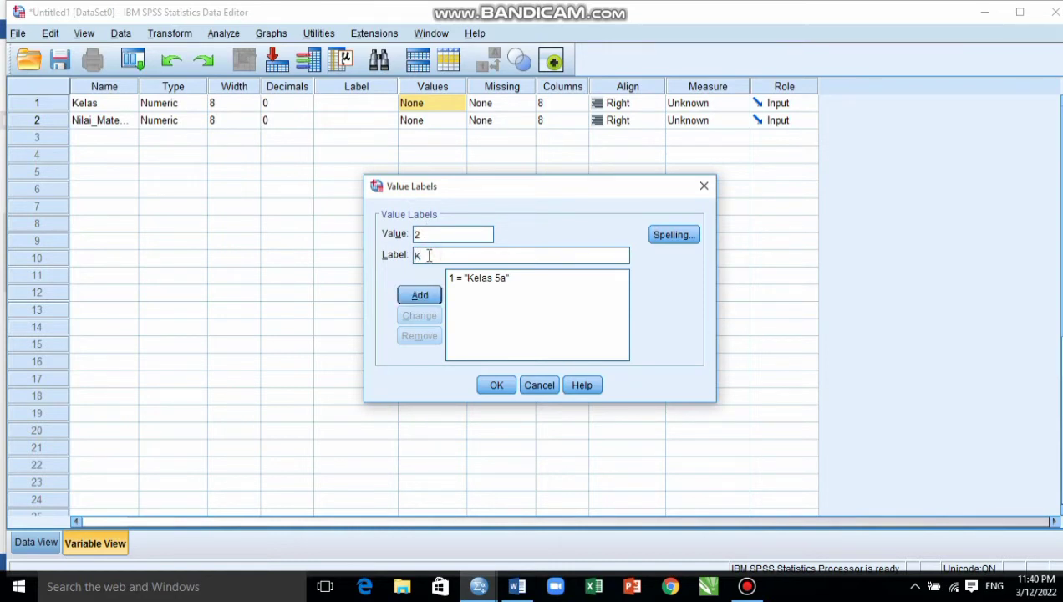
pyautogui.write('elas 5B')
pyautogui.click(426, 296)
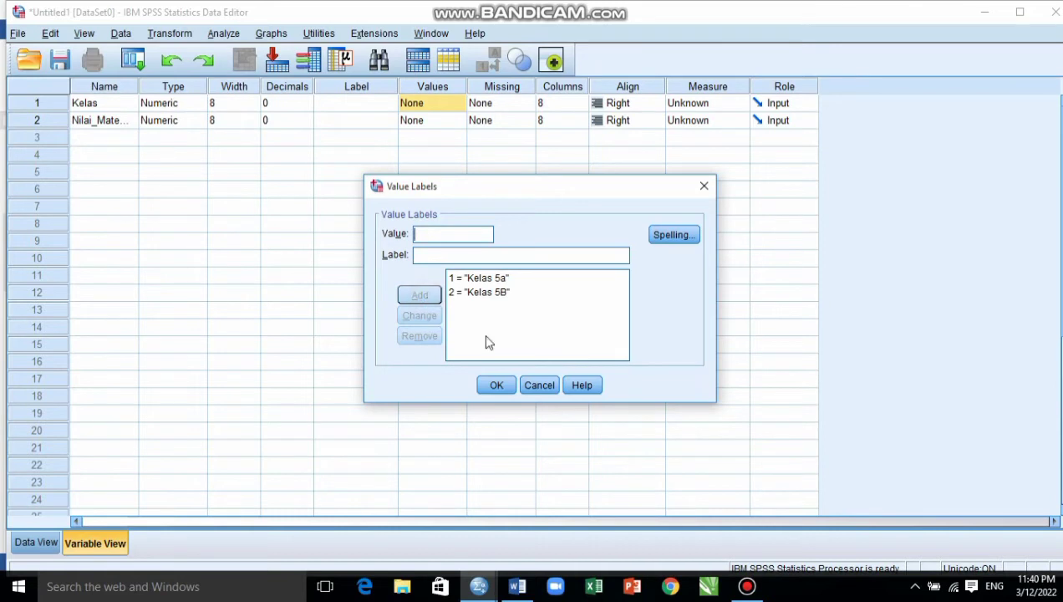
pyautogui.click(498, 387)
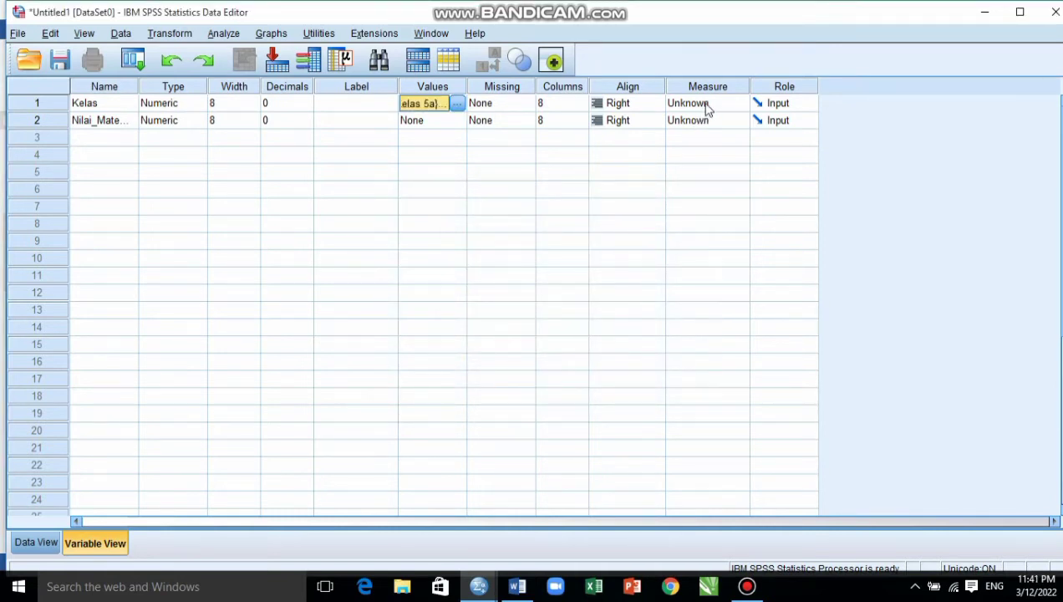
# Set the measurement level to Nominal for Kelas and Scale for Nilai_Matematika
pyautogui.click(707, 107)
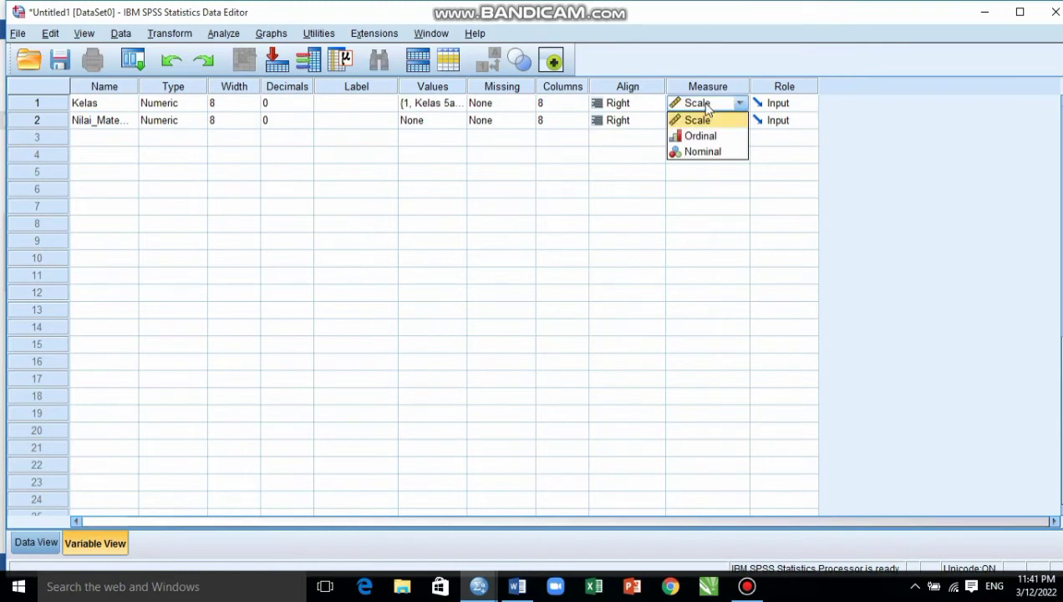
pyautogui.click(707, 152)
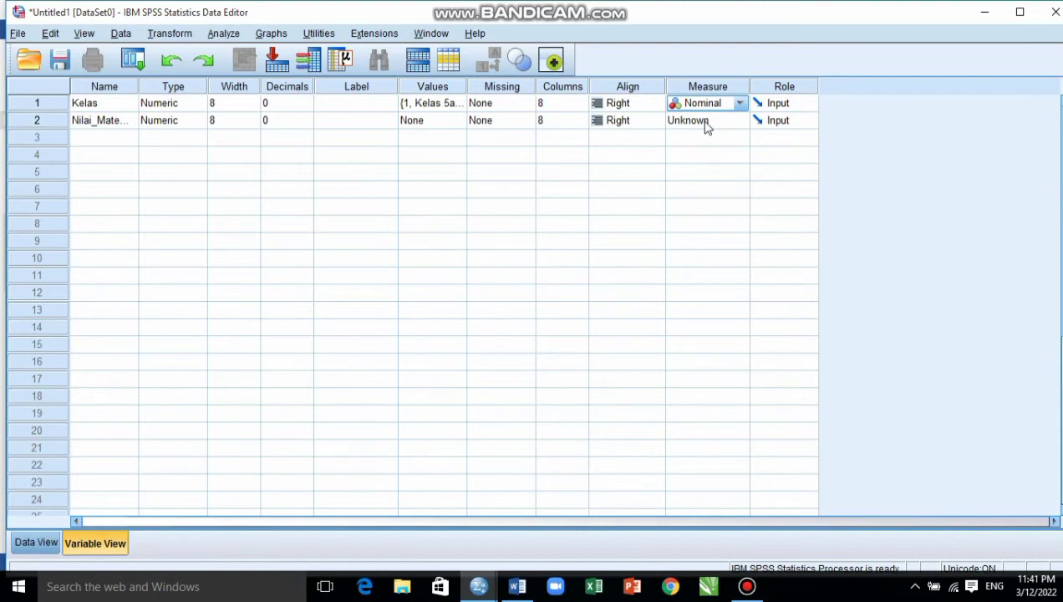
pyautogui.click(707, 123)
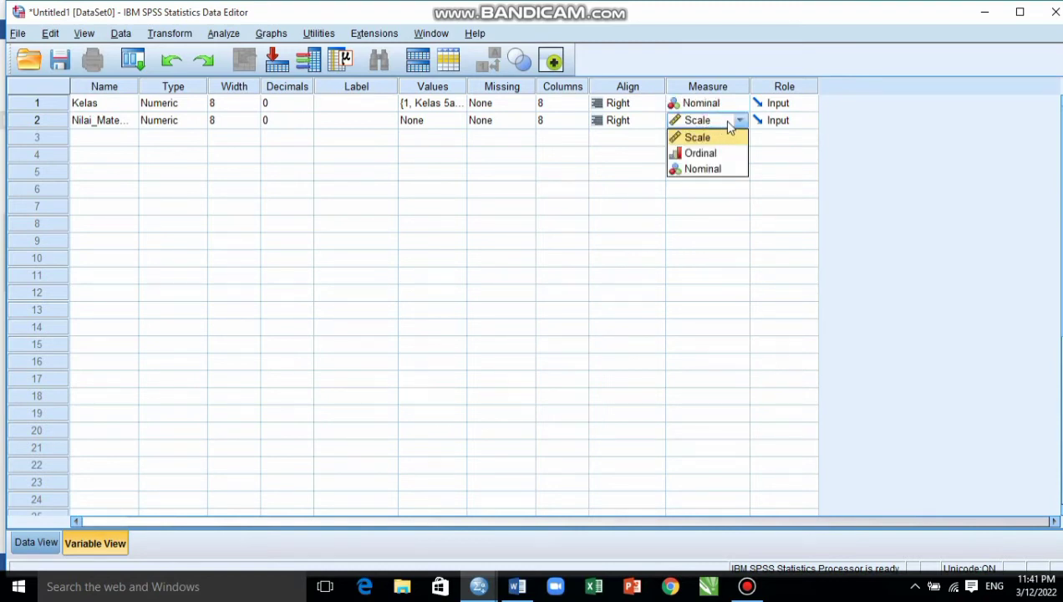
pyautogui.click(713, 122)
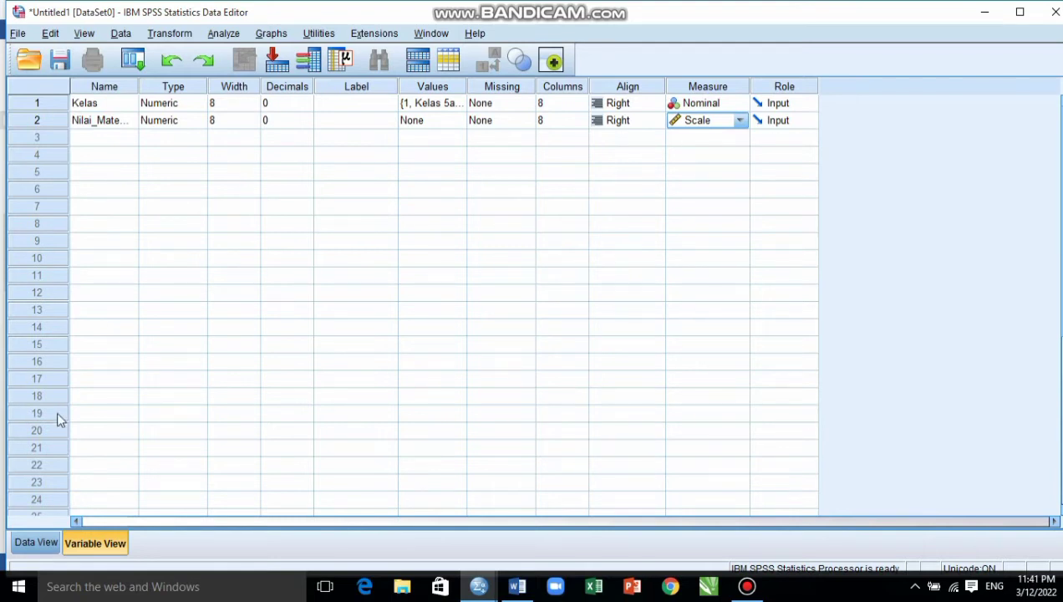
# In the data sheet, enter the group code 1 in the Kelas column for rows 1 to 10
pyautogui.click(38, 543)
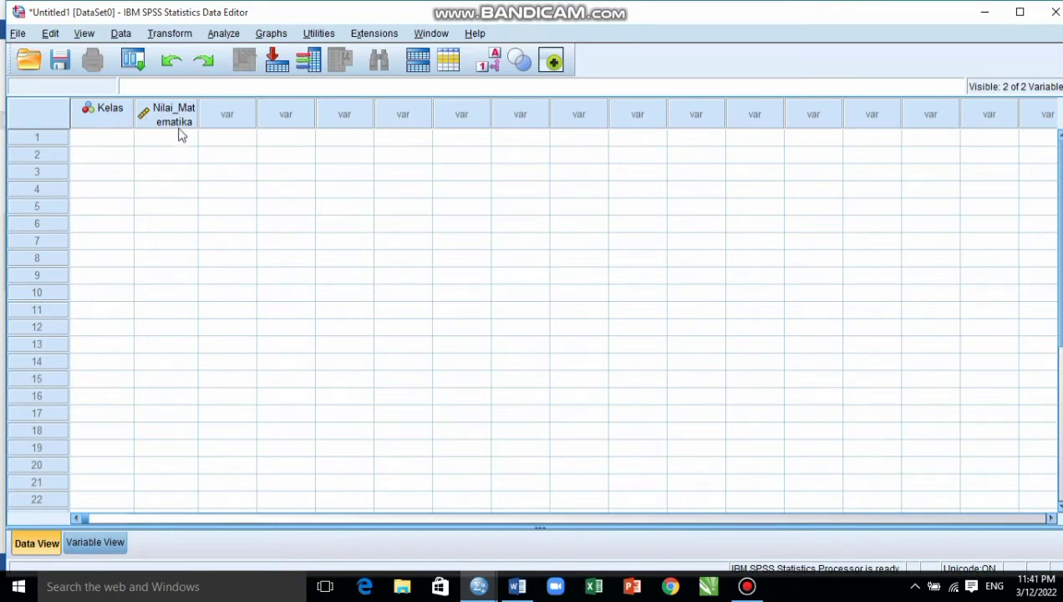
pyautogui.click(117, 140)
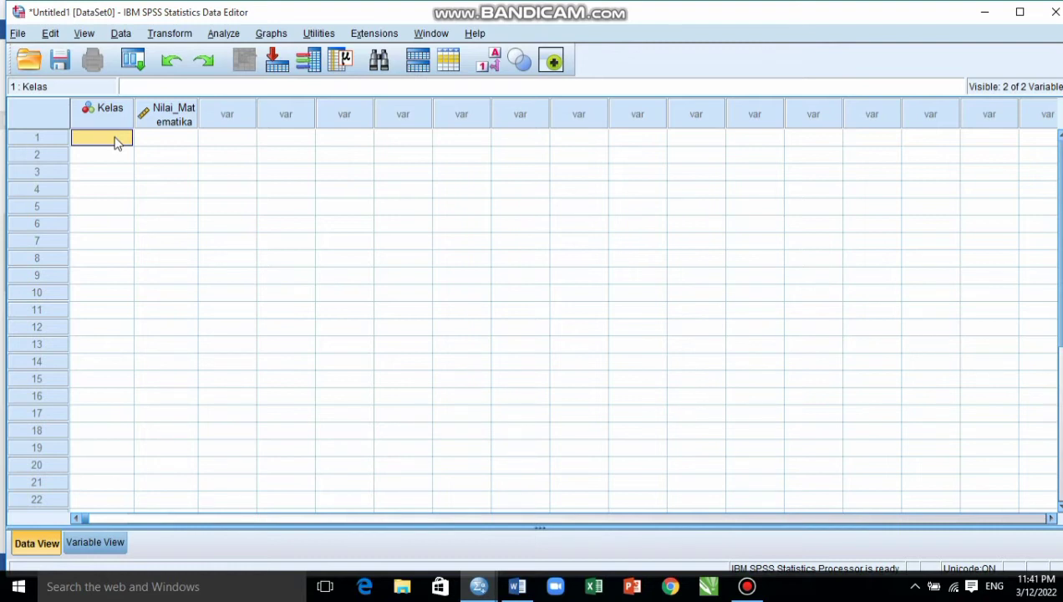
pyautogui.write('1')
pyautogui.press('Return')
pyautogui.write('1')
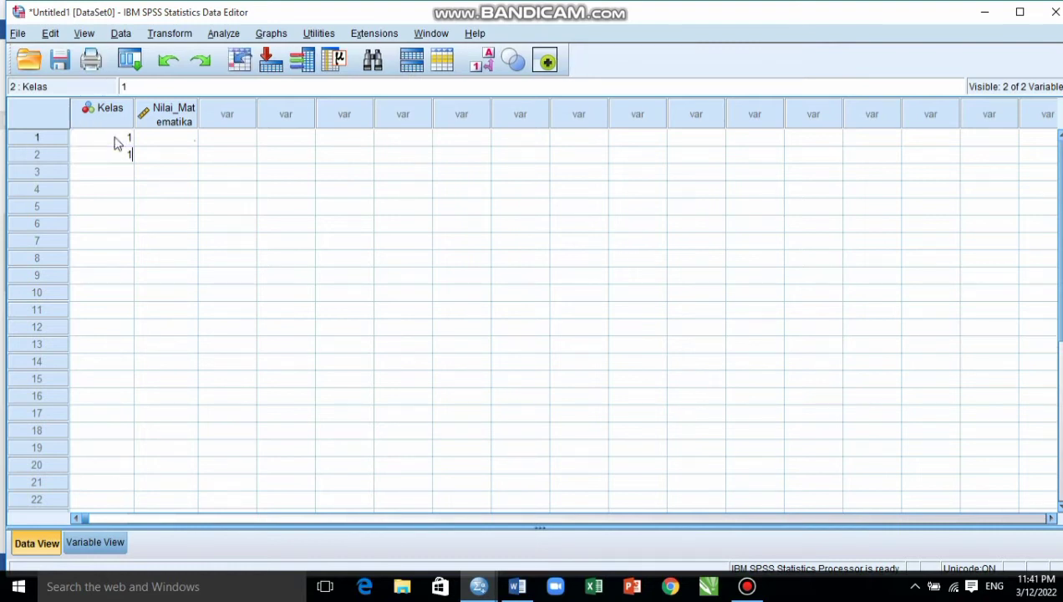
pyautogui.press('Return')
pyautogui.write('1')
pyautogui.press('Return')
pyautogui.write('1')
pyautogui.press('Return')
pyautogui.write('1')
pyautogui.press('Return')
pyautogui.write('1')
pyautogui.press('Return')
pyautogui.write('1')
pyautogui.press('Return')
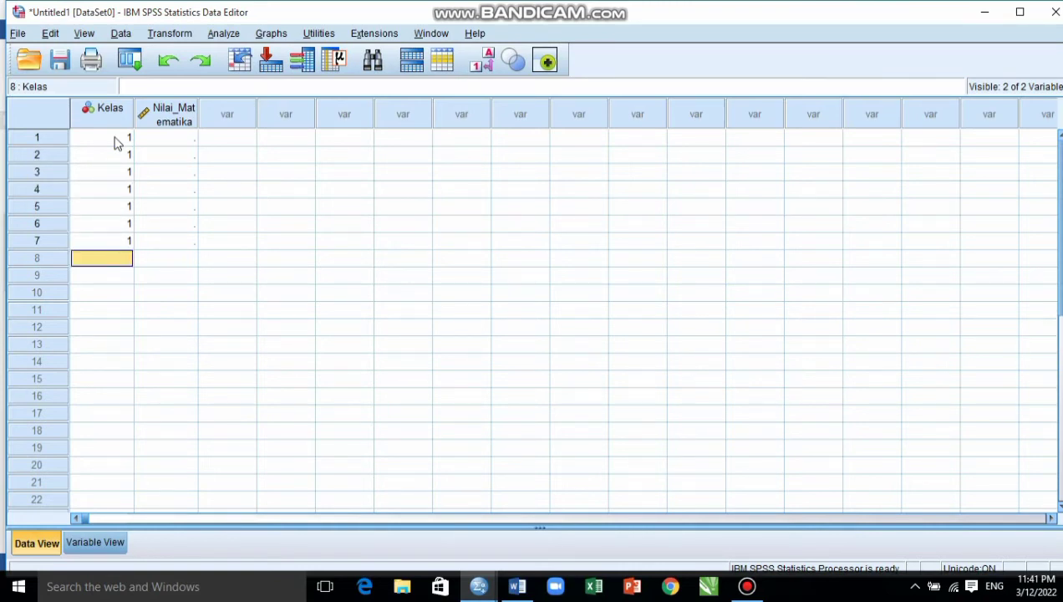
pyautogui.write('1')
pyautogui.press('Return')
pyautogui.write('1')
pyautogui.press('Return')
pyautogui.write('1')
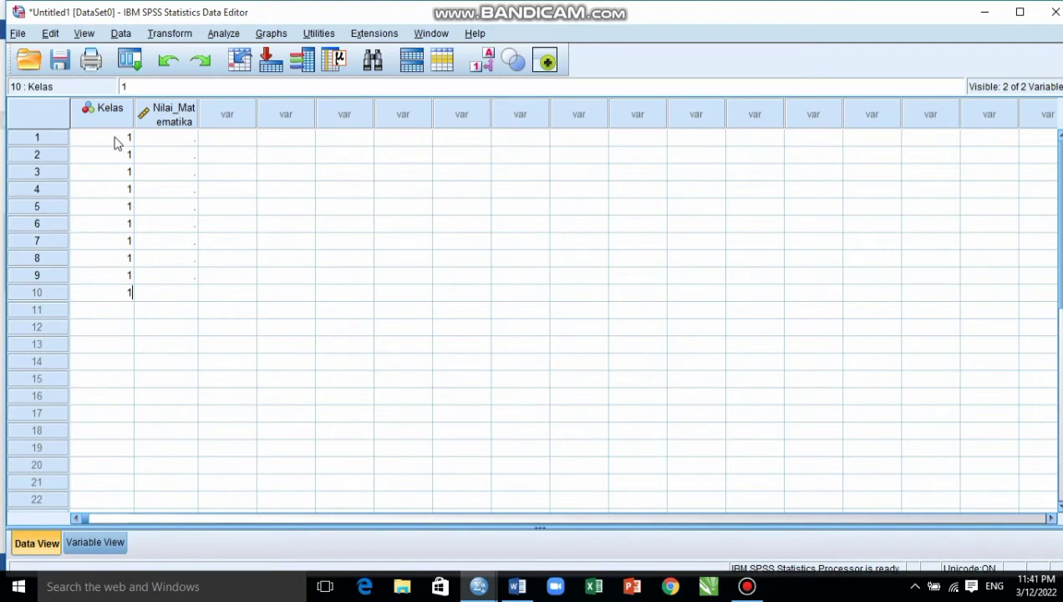
pyautogui.press('Return')
# Enter the group code 2 in the Kelas column for rows 11 to 20
pyautogui.write('2')
pyautogui.press('Return')
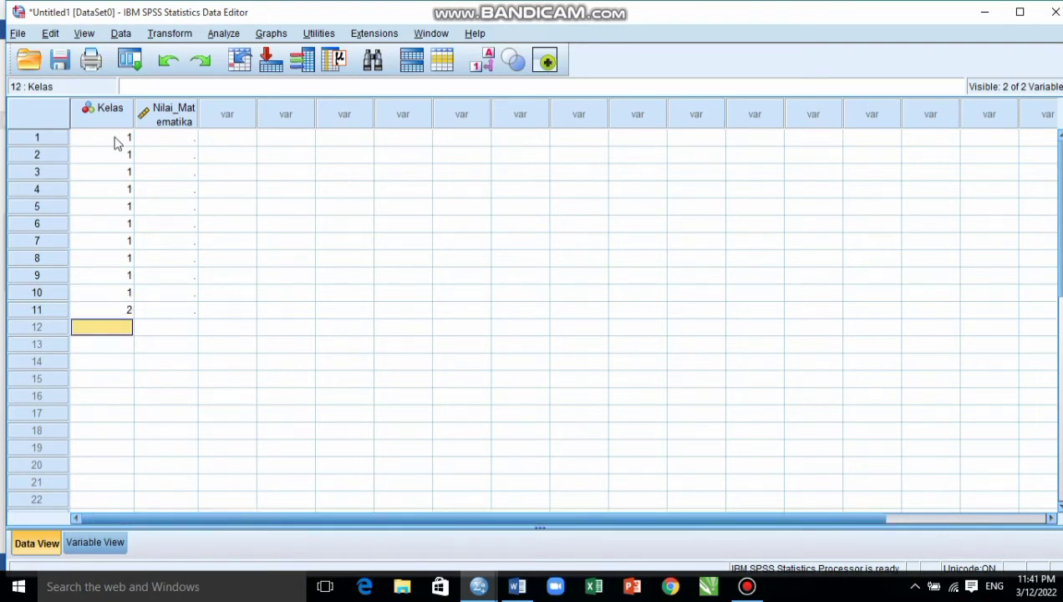
pyautogui.write('2')
pyautogui.press('Return')
pyautogui.write('2')
pyautogui.press('Return')
pyautogui.write('2')
pyautogui.press('Return')
pyautogui.write('2')
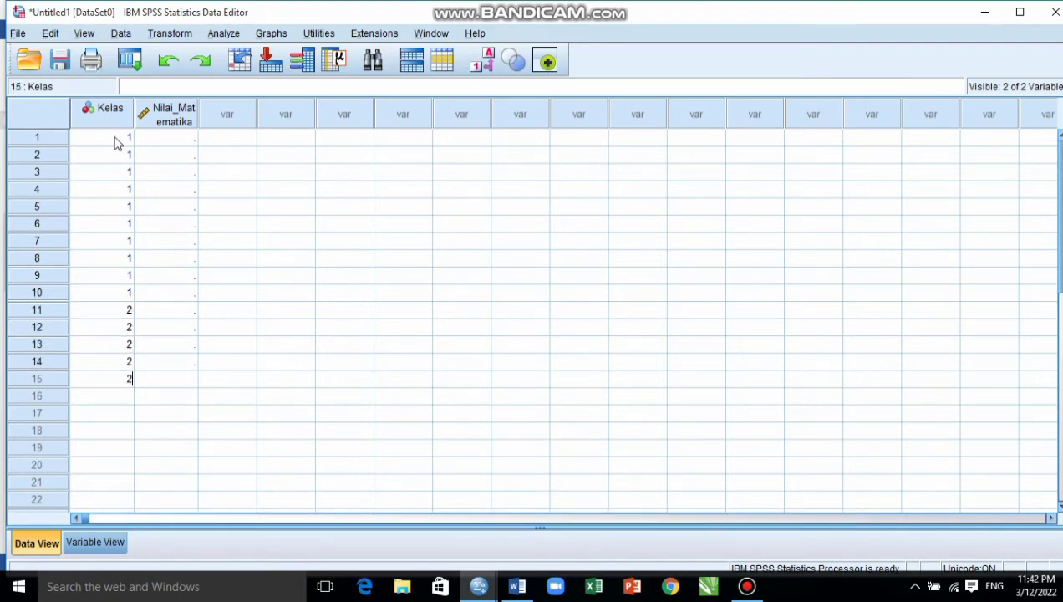
pyautogui.press('Return')
pyautogui.write('2')
pyautogui.press('Return')
pyautogui.write('2')
pyautogui.press('Return')
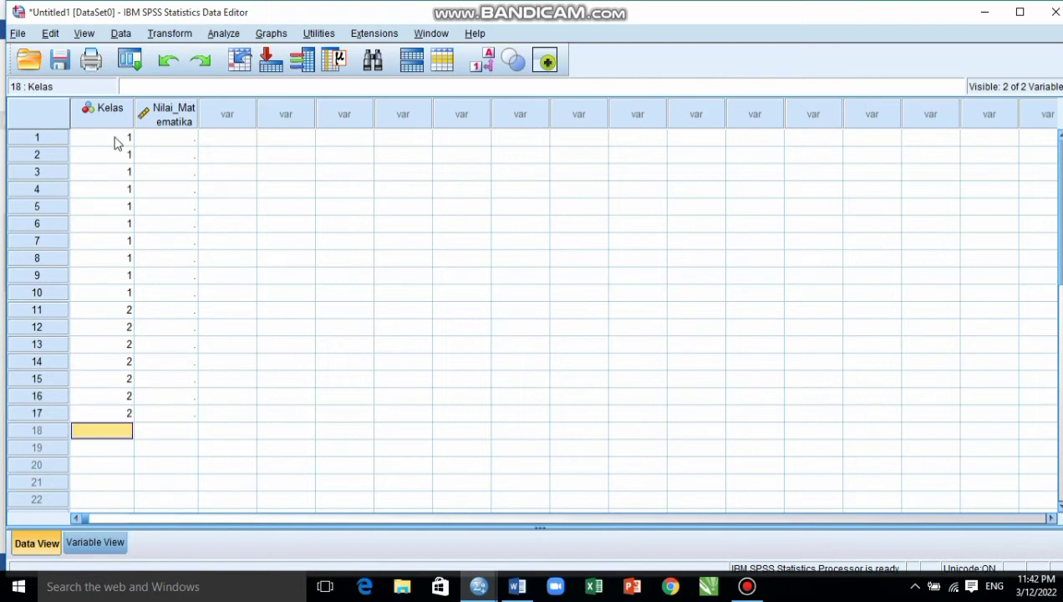
pyautogui.write('2')
pyautogui.press('Return')
pyautogui.write('22')
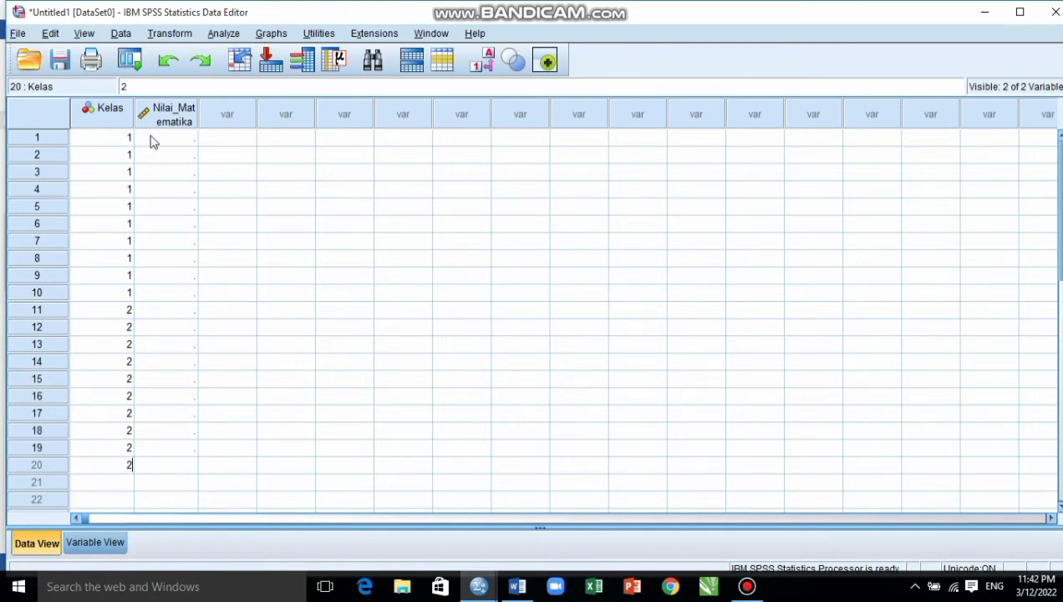
pyautogui.click(152, 139)
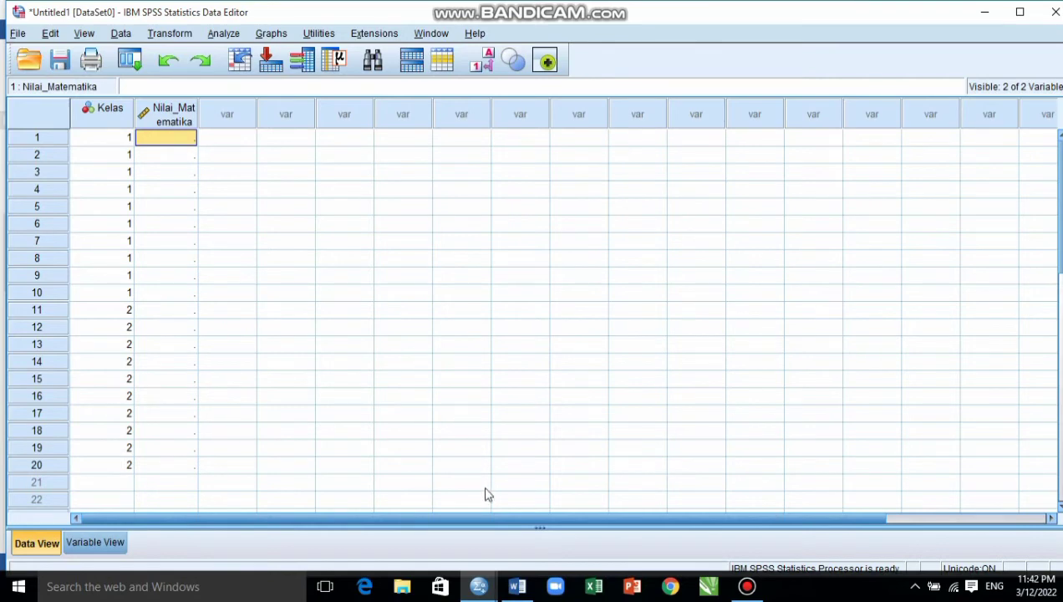
# Copy the ten class 5A scores from the Word exercise table into rows 1 to 10 of Nilai_Matematika in SPSS
pyautogui.moveTo(513, 578)
pyautogui.click(517, 523)
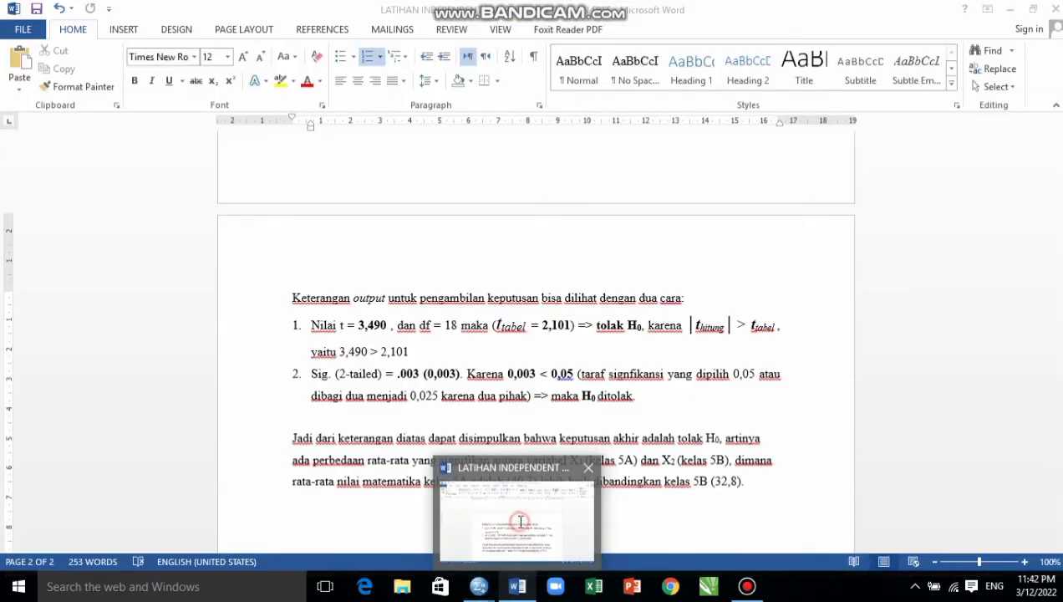
pyautogui.scroll(5, 512, 429)
pyautogui.scroll(10, 512, 429)
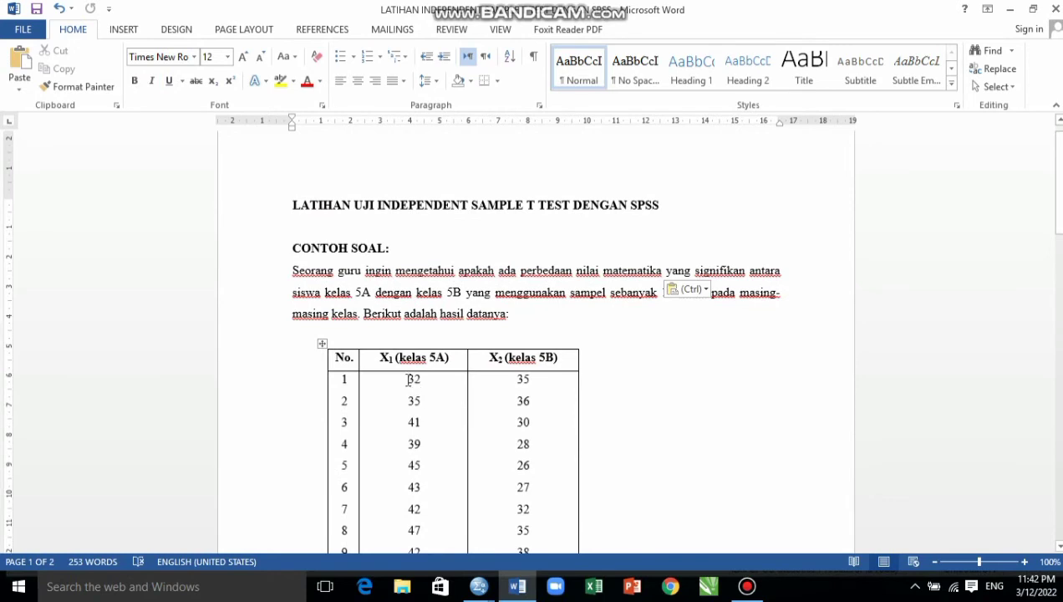
pyautogui.moveTo(408, 378); pyautogui.dragTo(422, 493)
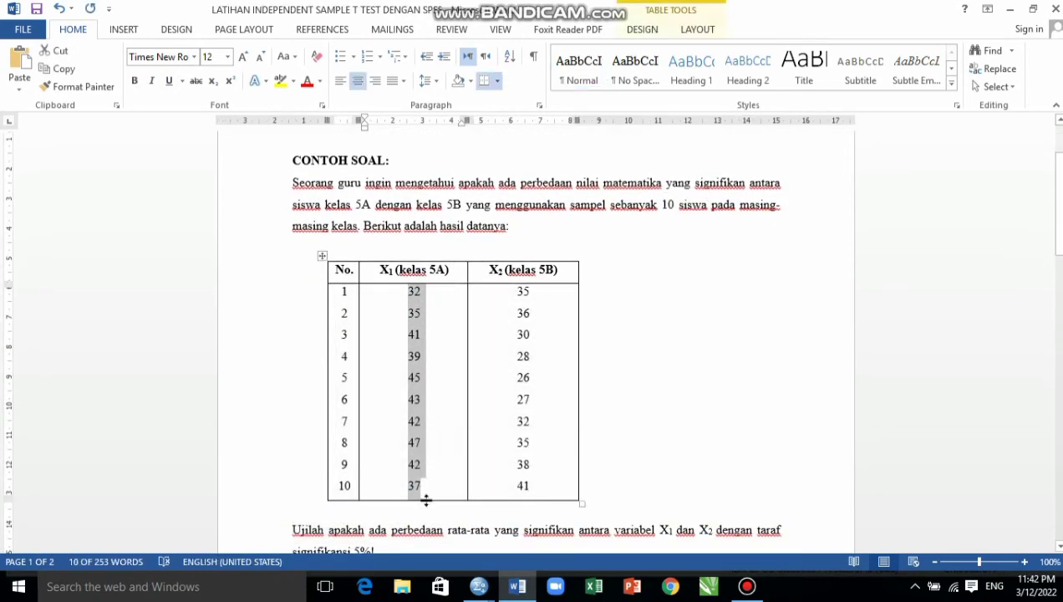
pyautogui.moveTo(479, 586)
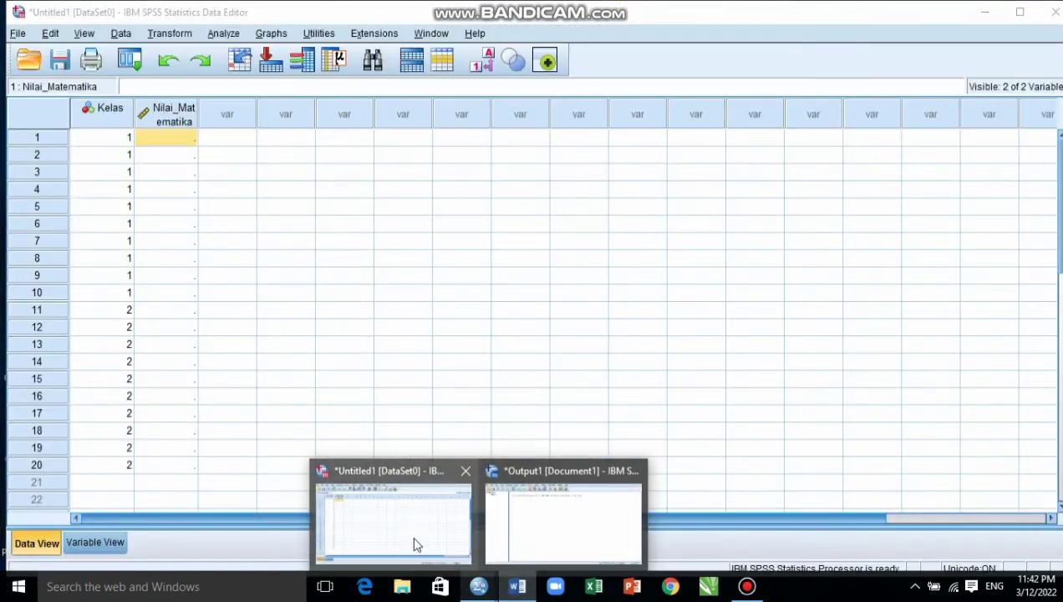
pyautogui.click(415, 544)
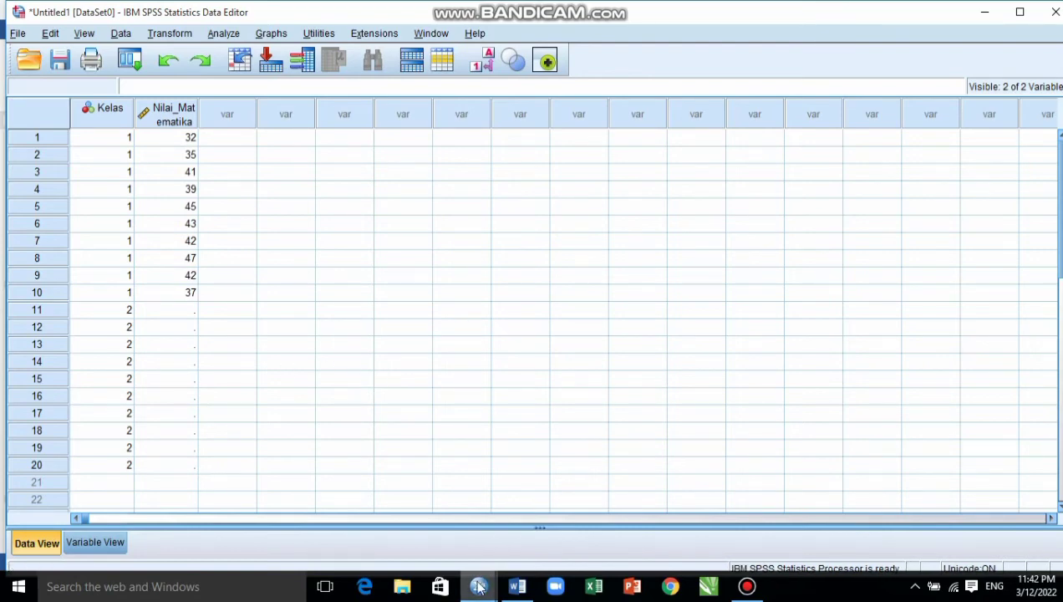
# Copy the ten class 5B scores from the Word exercise table into rows 11 to 20 of Nilai_Matematika in SPSS
pyautogui.moveTo(518, 585)
pyautogui.click(507, 541)
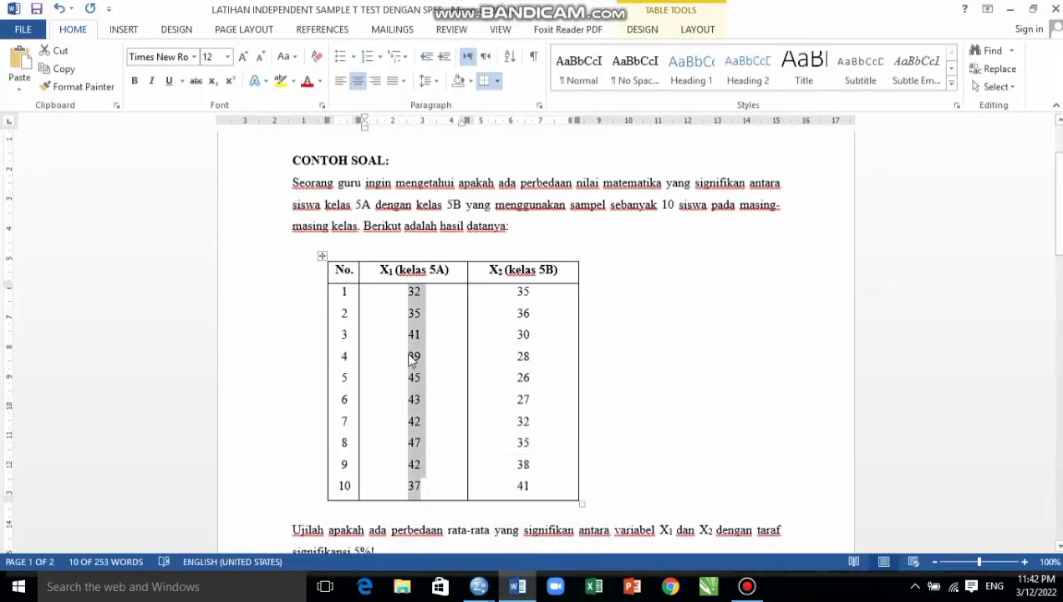
pyautogui.moveTo(510, 290); pyautogui.dragTo(533, 490)
pyautogui.hotkey('ctrl', 'c')
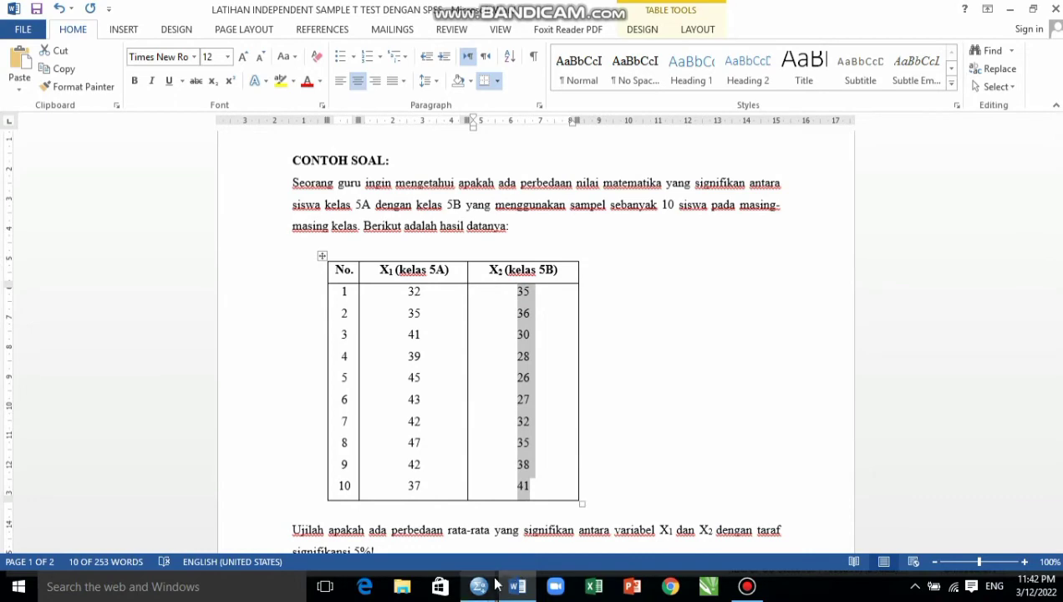
pyautogui.moveTo(479, 586)
pyautogui.click(434, 534)
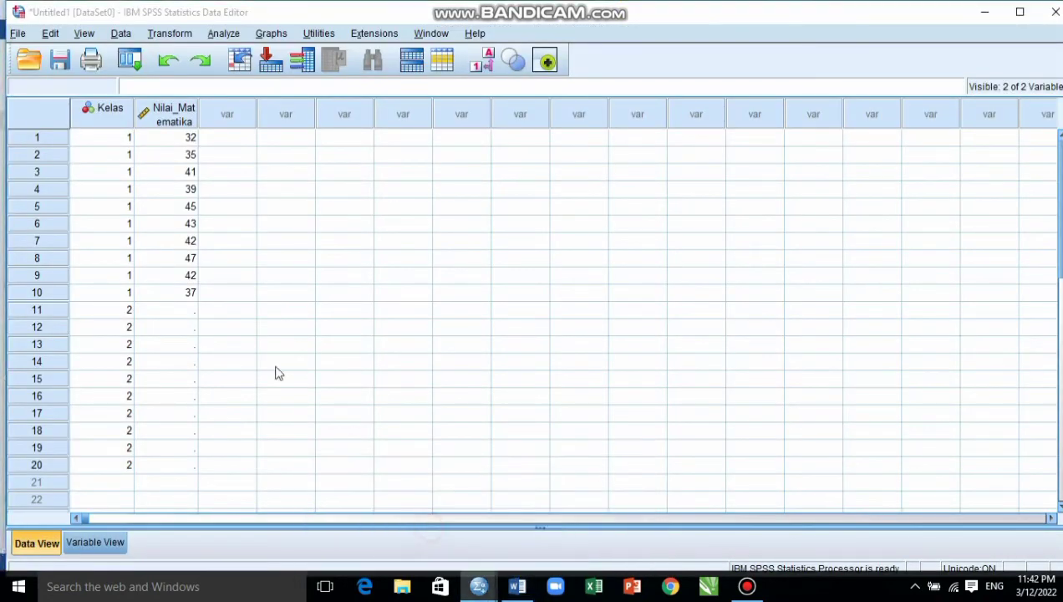
pyautogui.click(177, 311)
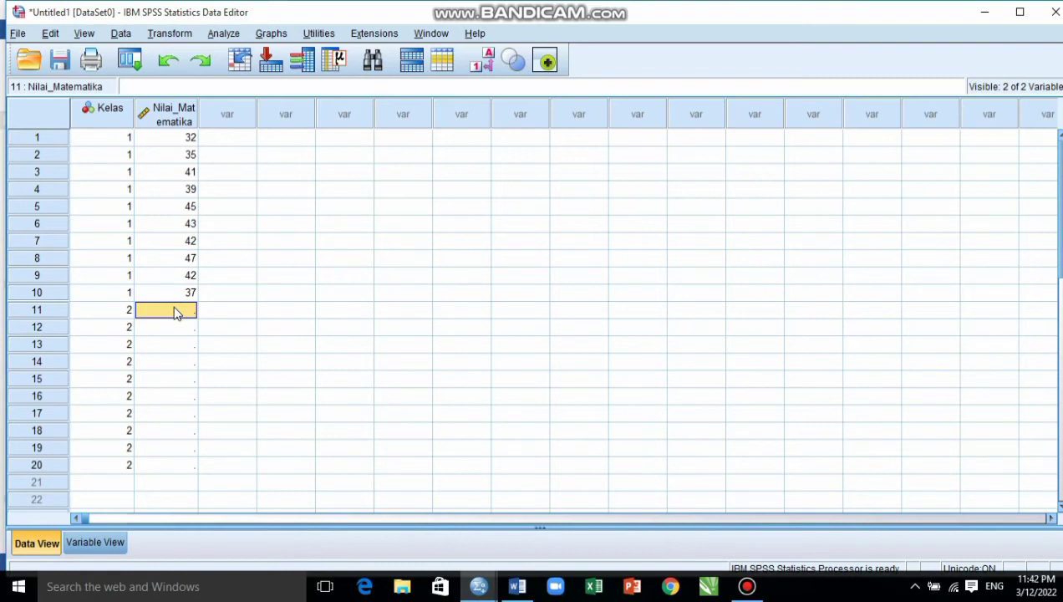
pyautogui.hotkey('ctrl', 'v')
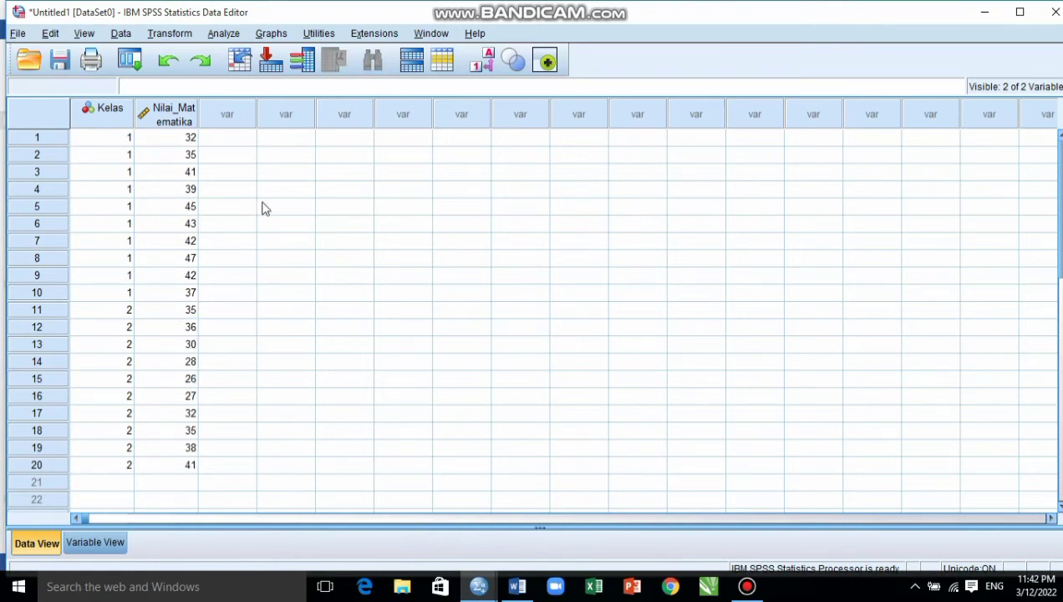
# Set up an Independent-Samples T Test with Nilai_Matematika as test variable and Kelas as grouping variable, accepting the 95% confidence interval
pyautogui.click(214, 37)
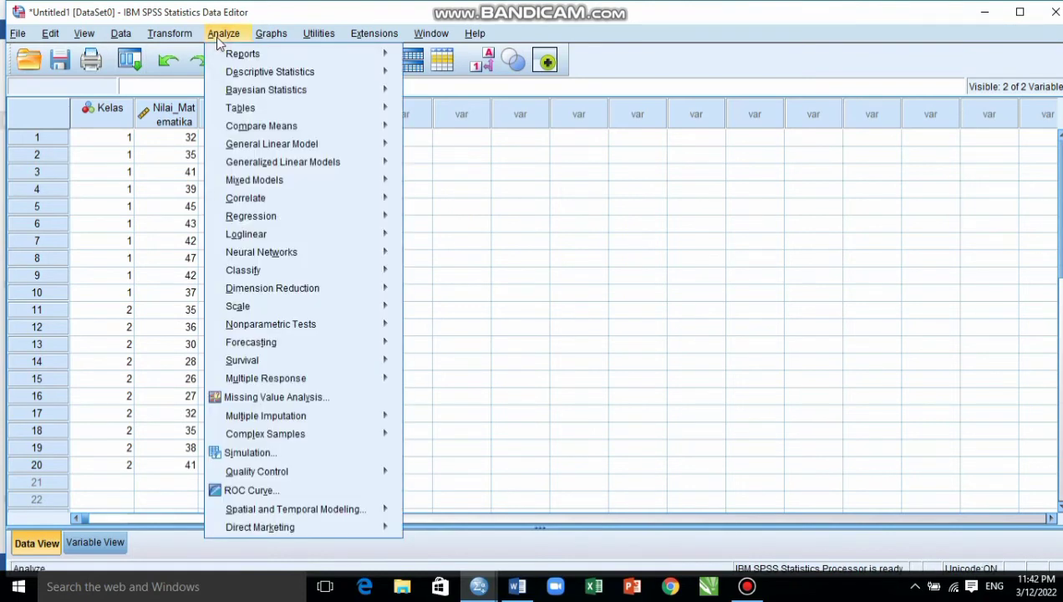
pyautogui.moveTo(285, 131)
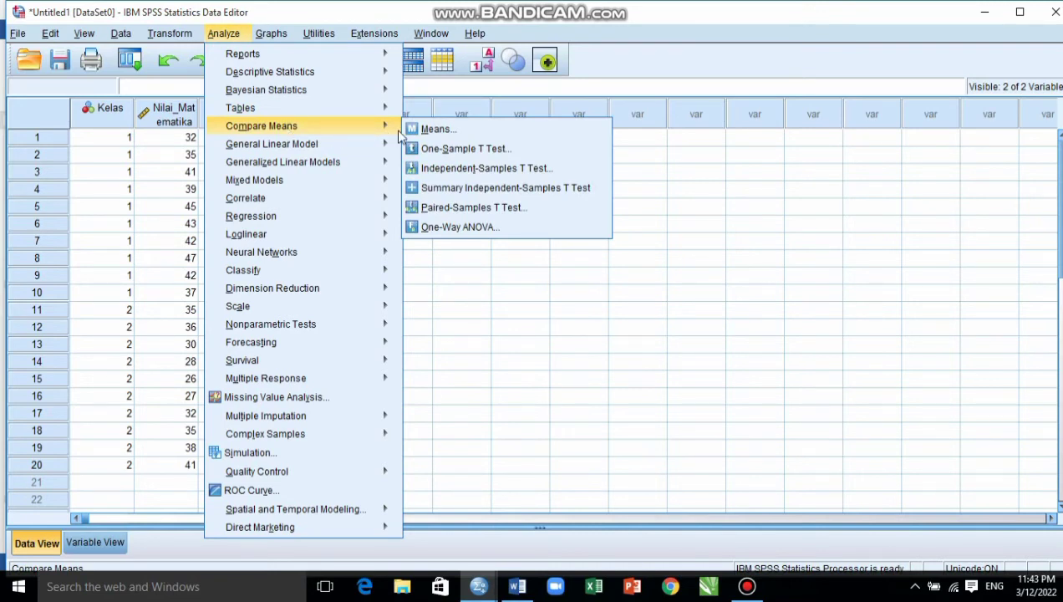
pyautogui.click(472, 174)
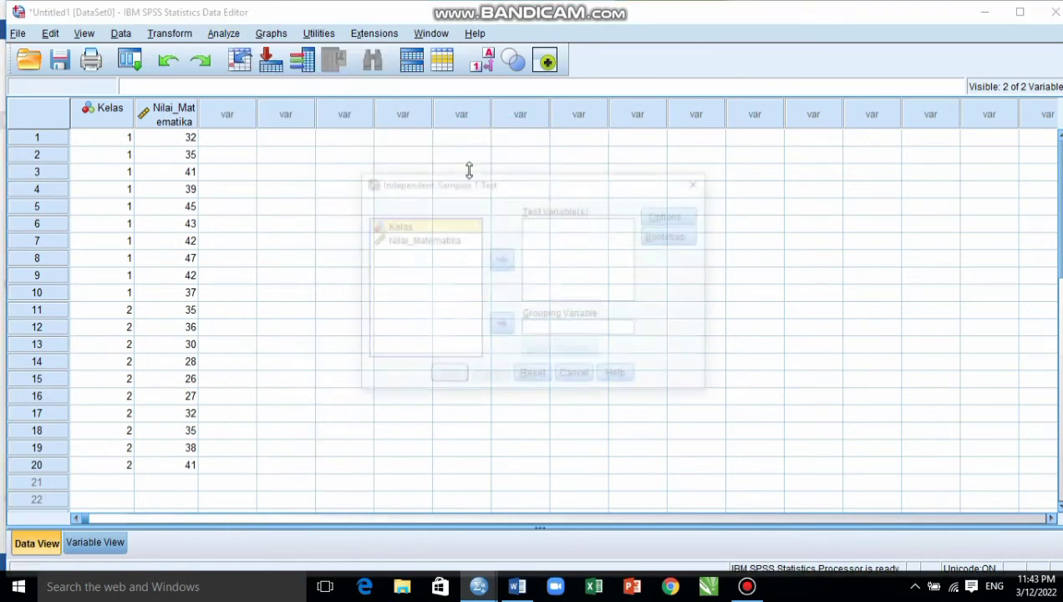
pyautogui.click(411, 241)
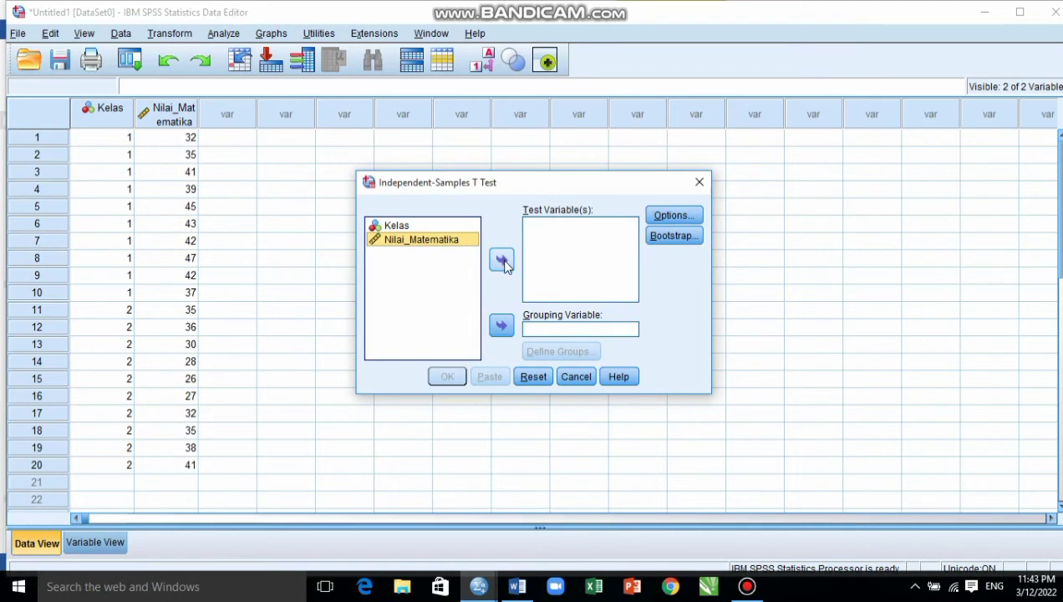
pyautogui.click(502, 261)
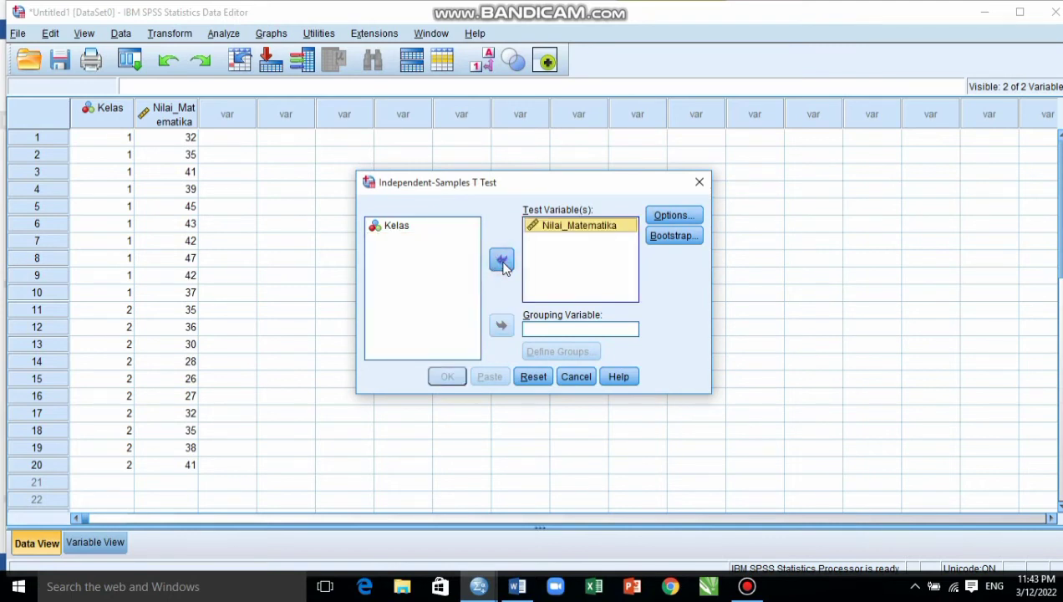
pyautogui.click(413, 233)
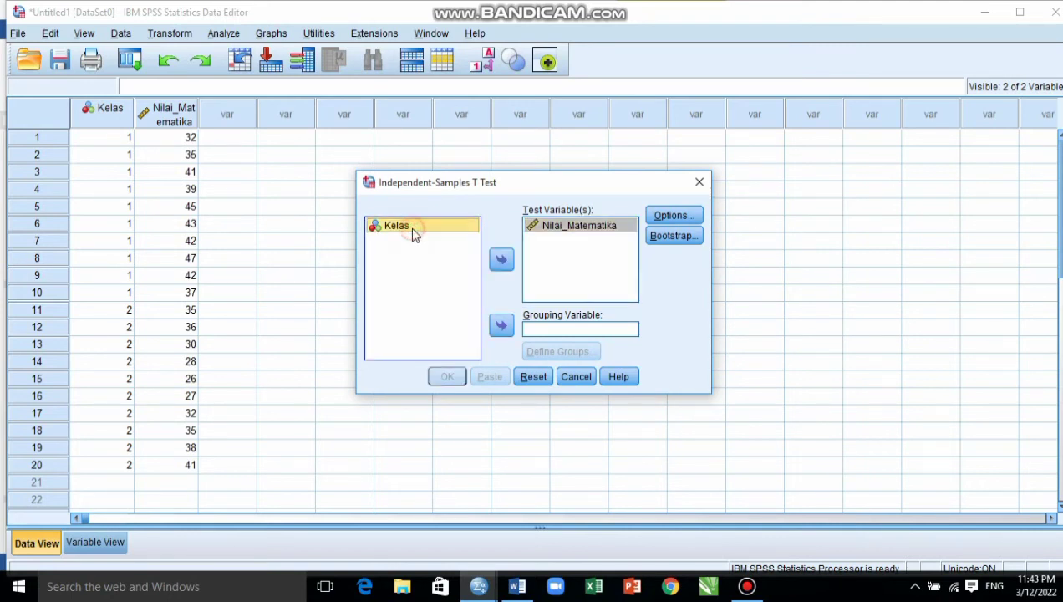
pyautogui.click(502, 326)
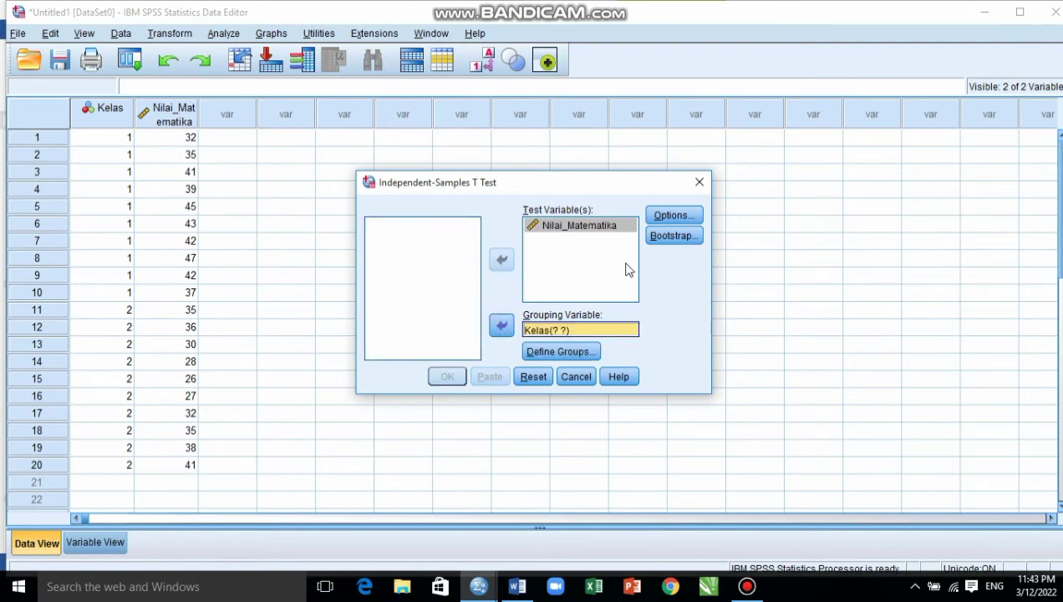
pyautogui.click(666, 216)
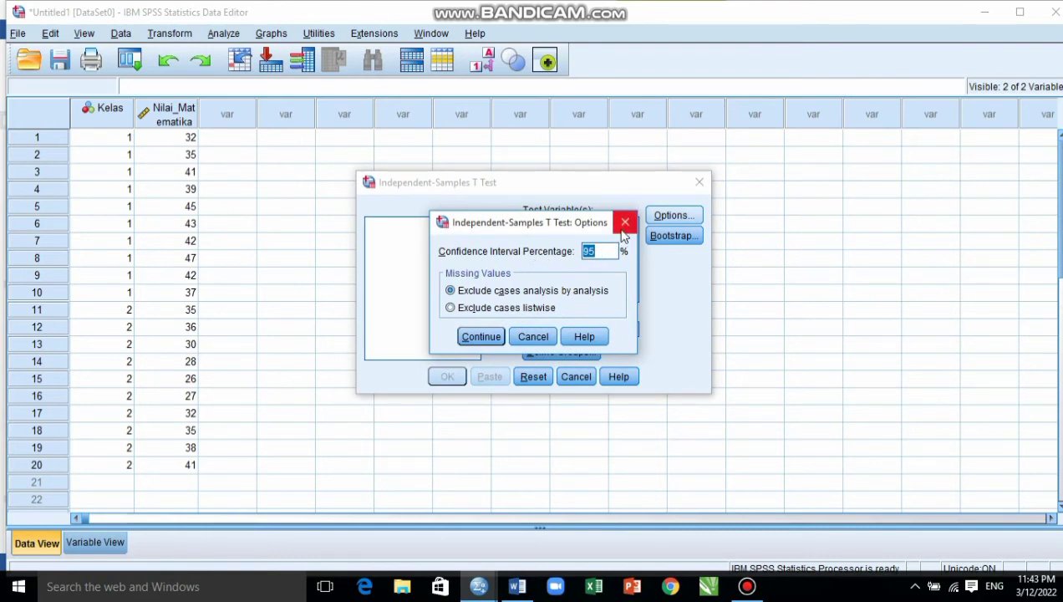
pyautogui.click(492, 337)
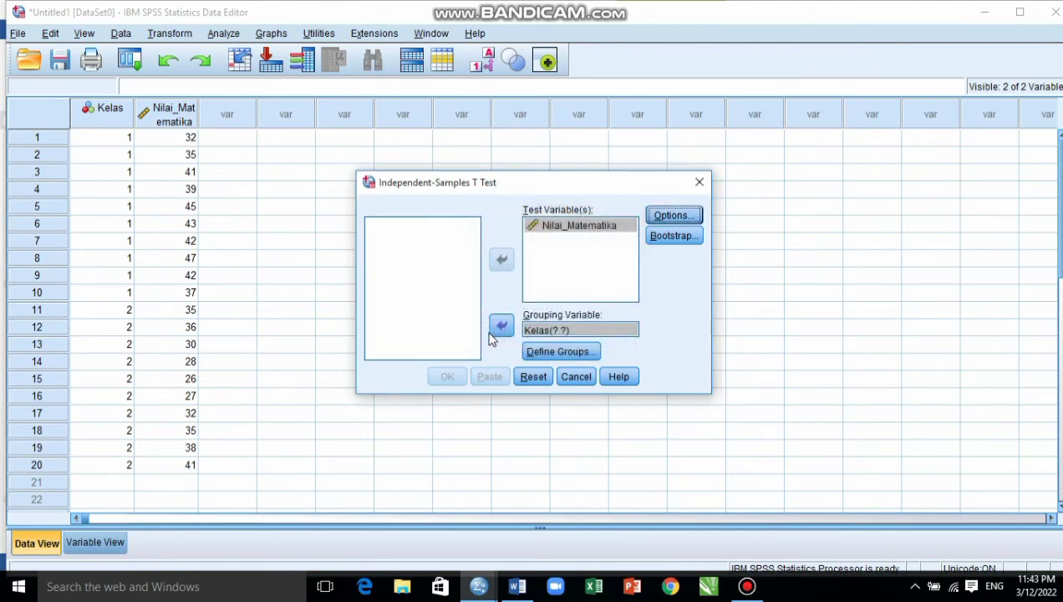
# Define the Kelas groups with specified values 1 for Group 1 and 2 for Group 2, and run the test
pyautogui.click(537, 351)
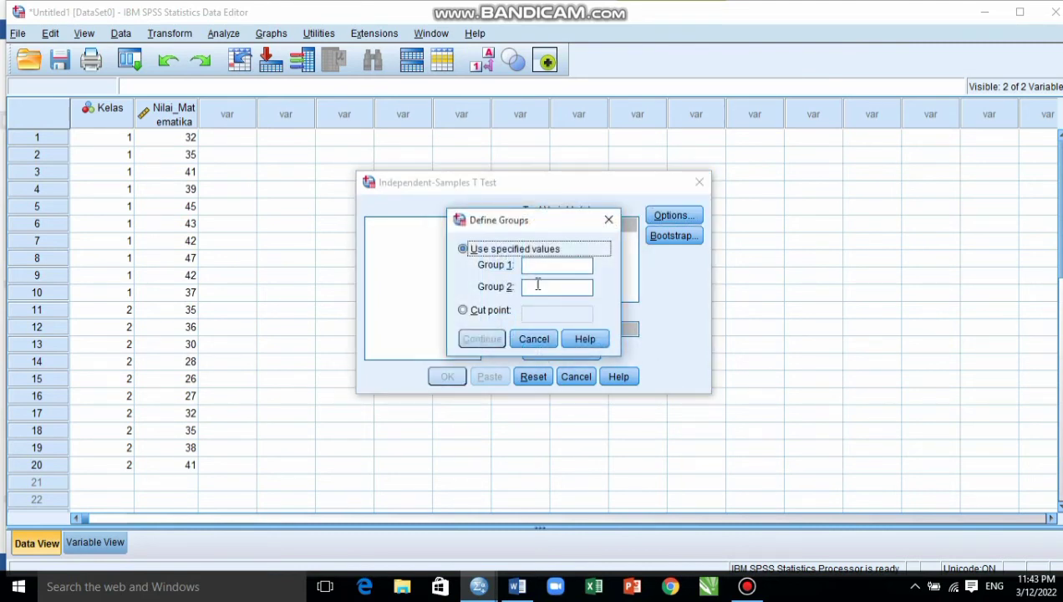
pyautogui.click(539, 266)
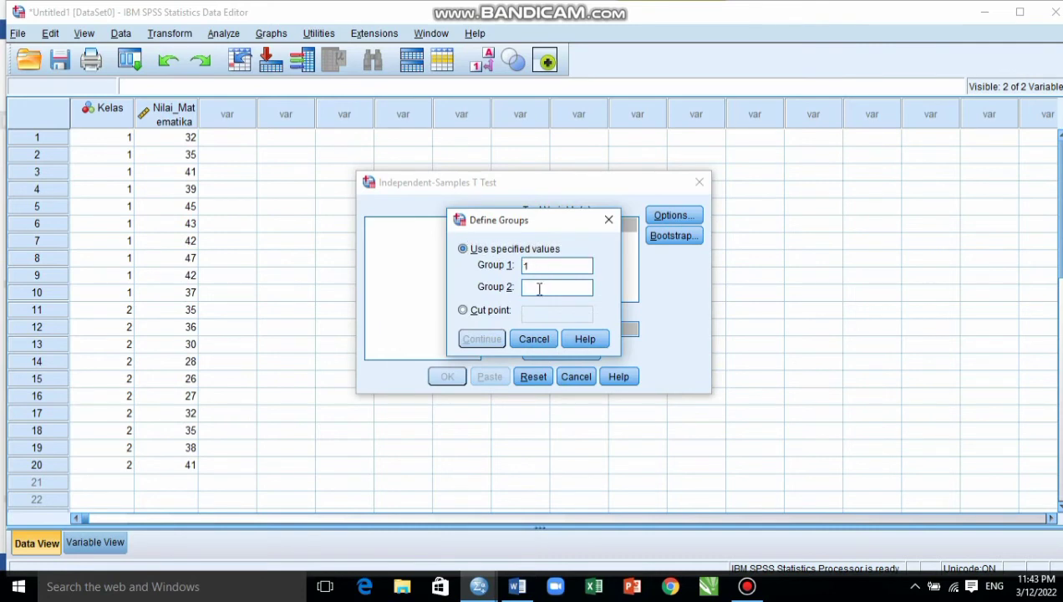
pyautogui.click(539, 289)
pyautogui.write('2')
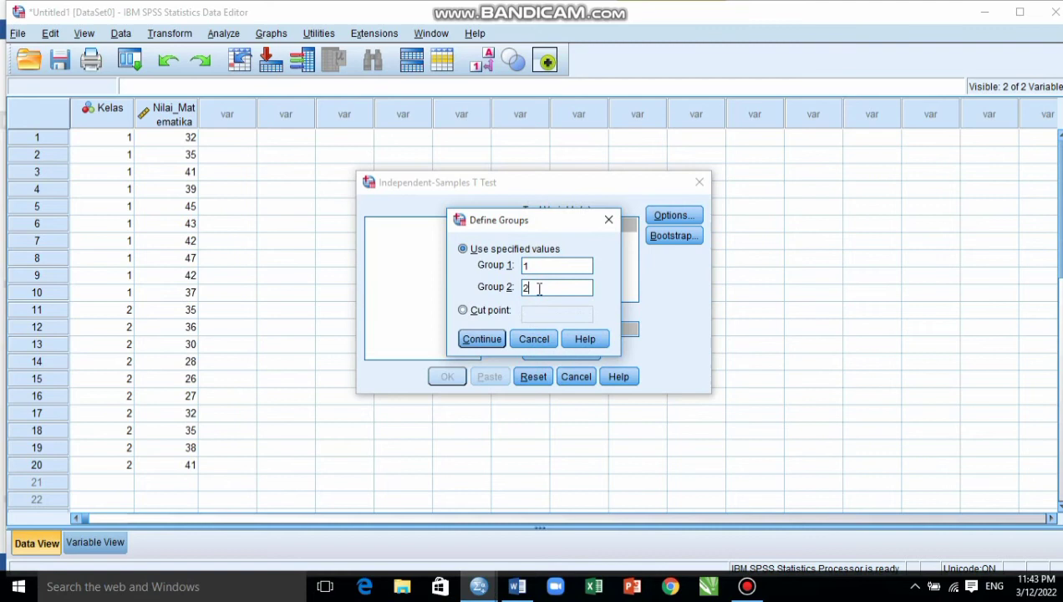
pyautogui.click(489, 342)
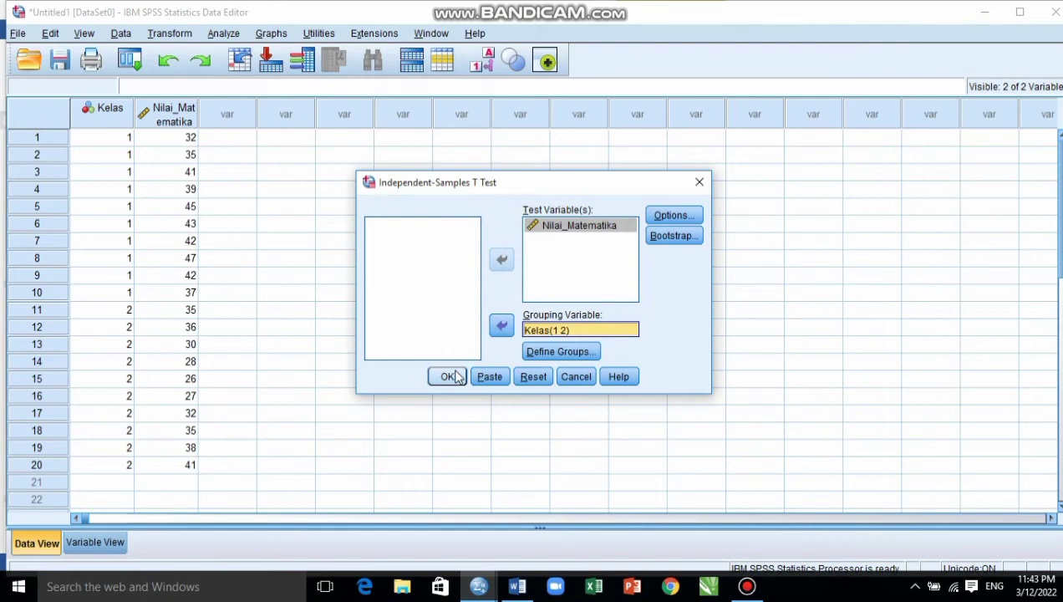
pyautogui.click(449, 377)
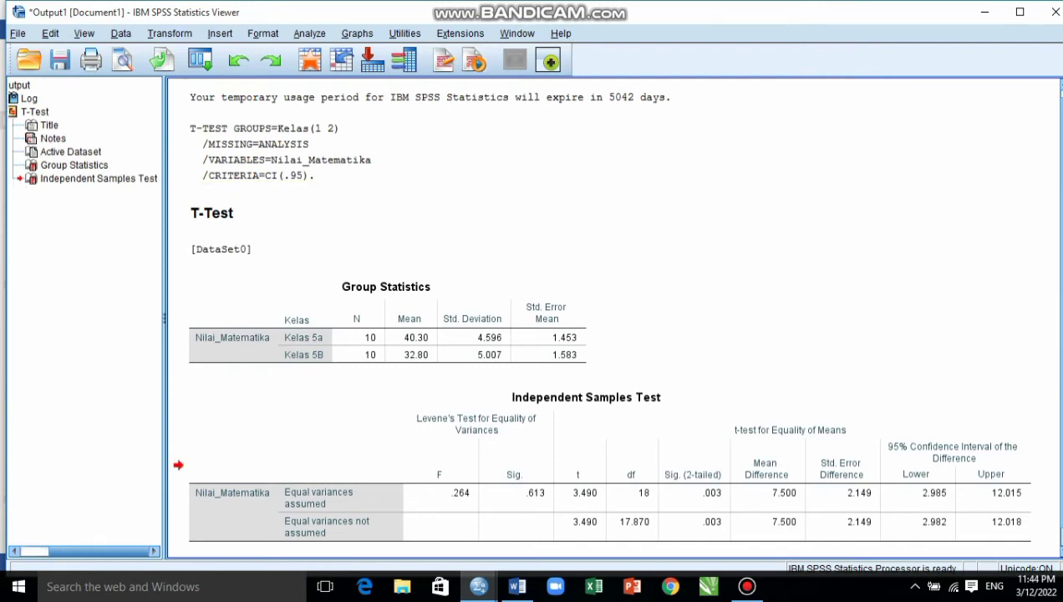
# Examine the Group Statistics table in the t-test output
pyautogui.scroll(-1, 1058, 518)
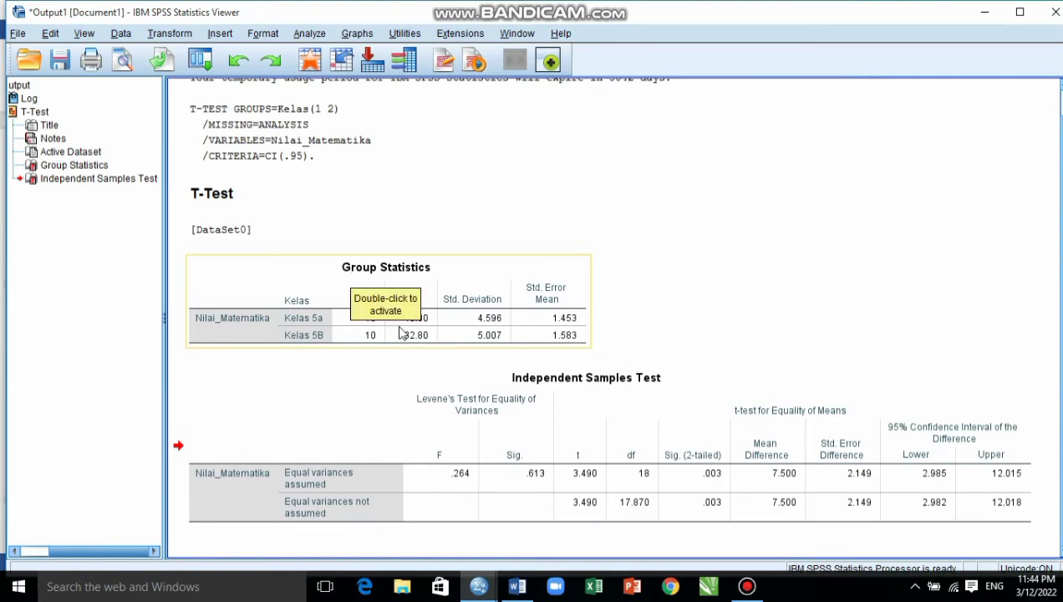
pyautogui.click(433, 318)
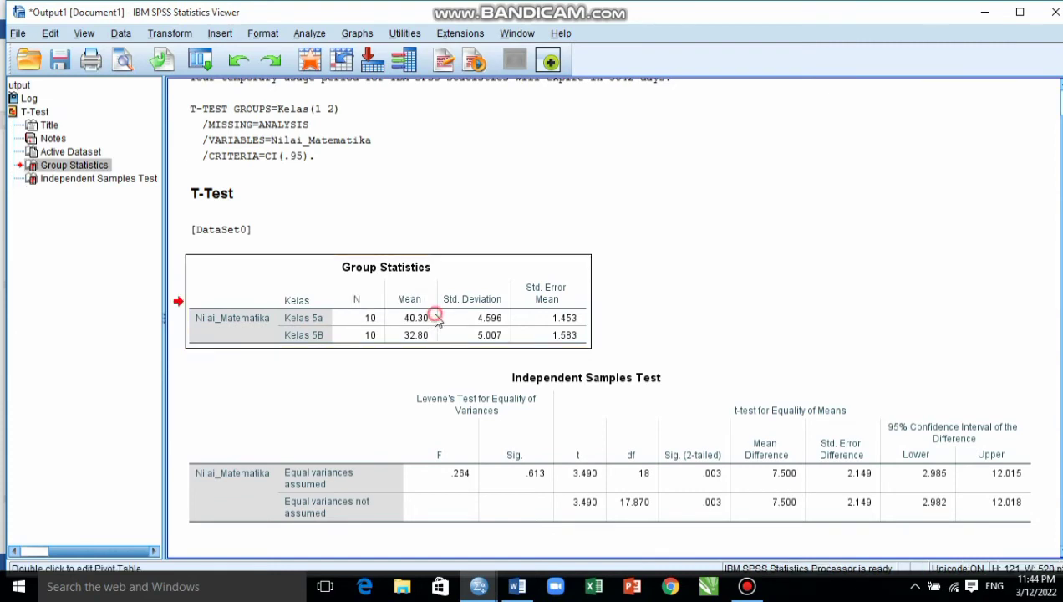